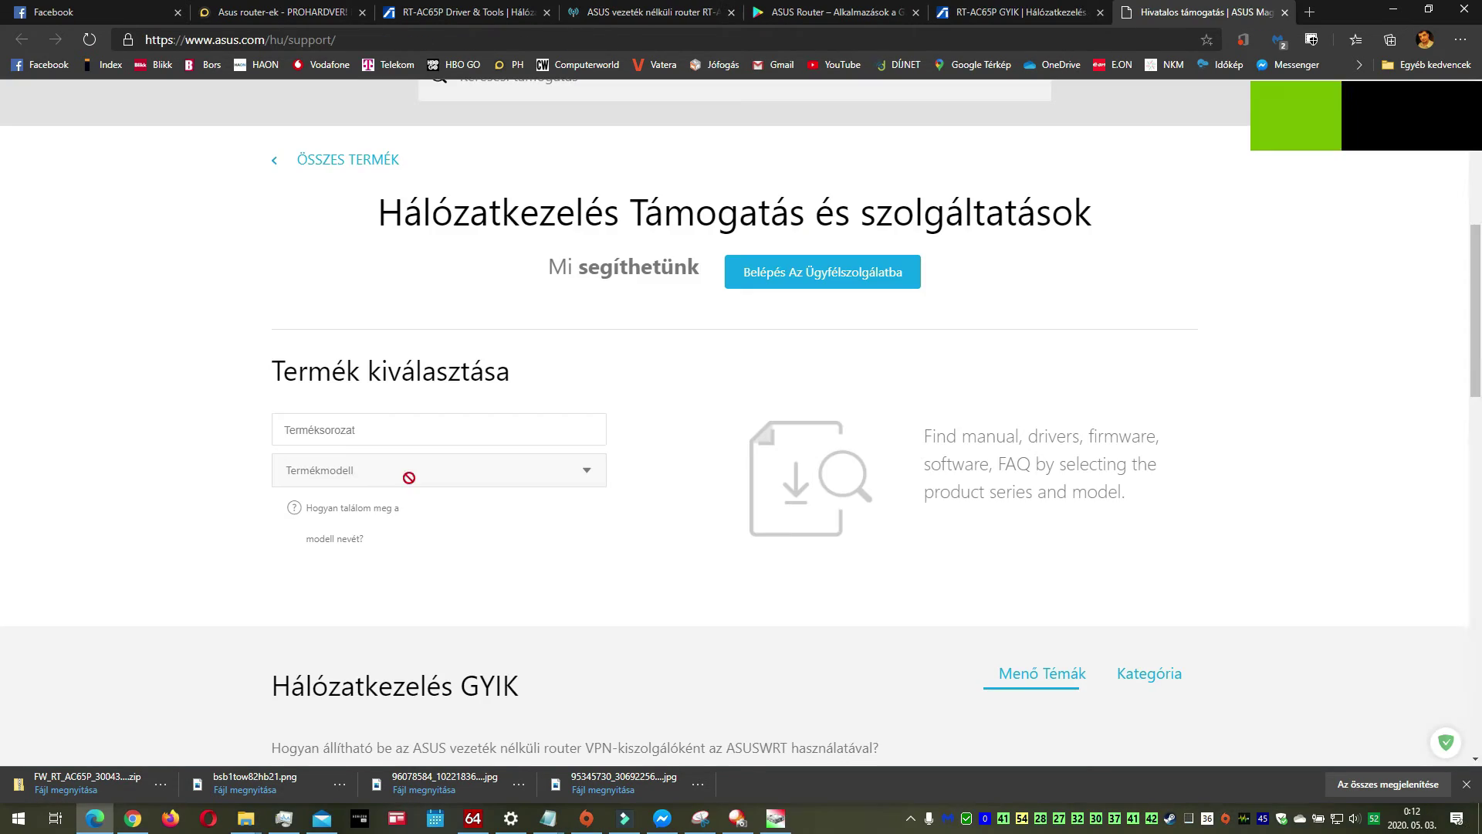
# Choose Vezeték nélküli útválasztók as the product series on the ASUS networking support page.
pyautogui.click(386, 435)
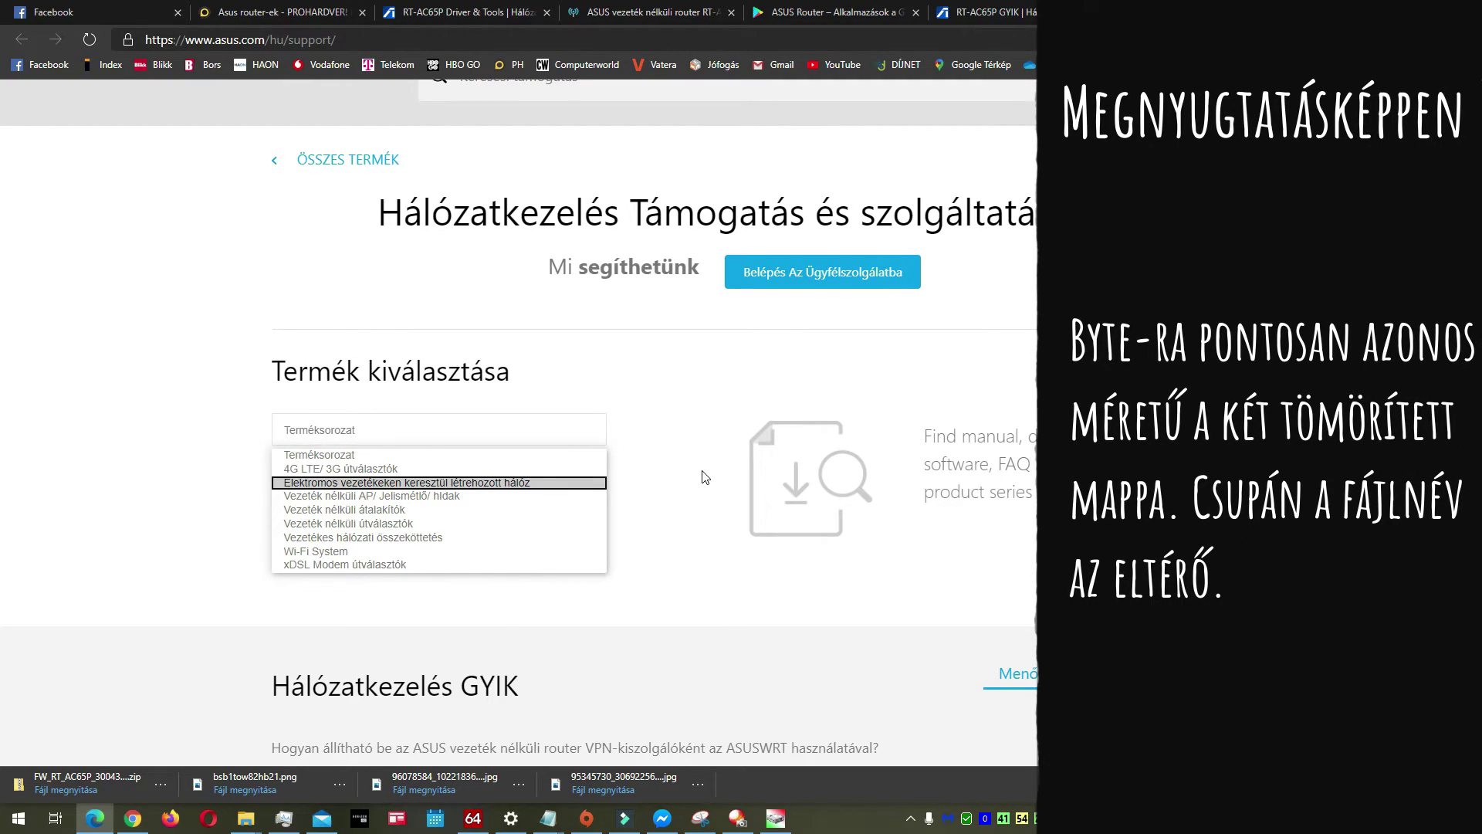
pyautogui.scroll(-1, 705, 479)
pyautogui.click(404, 332)
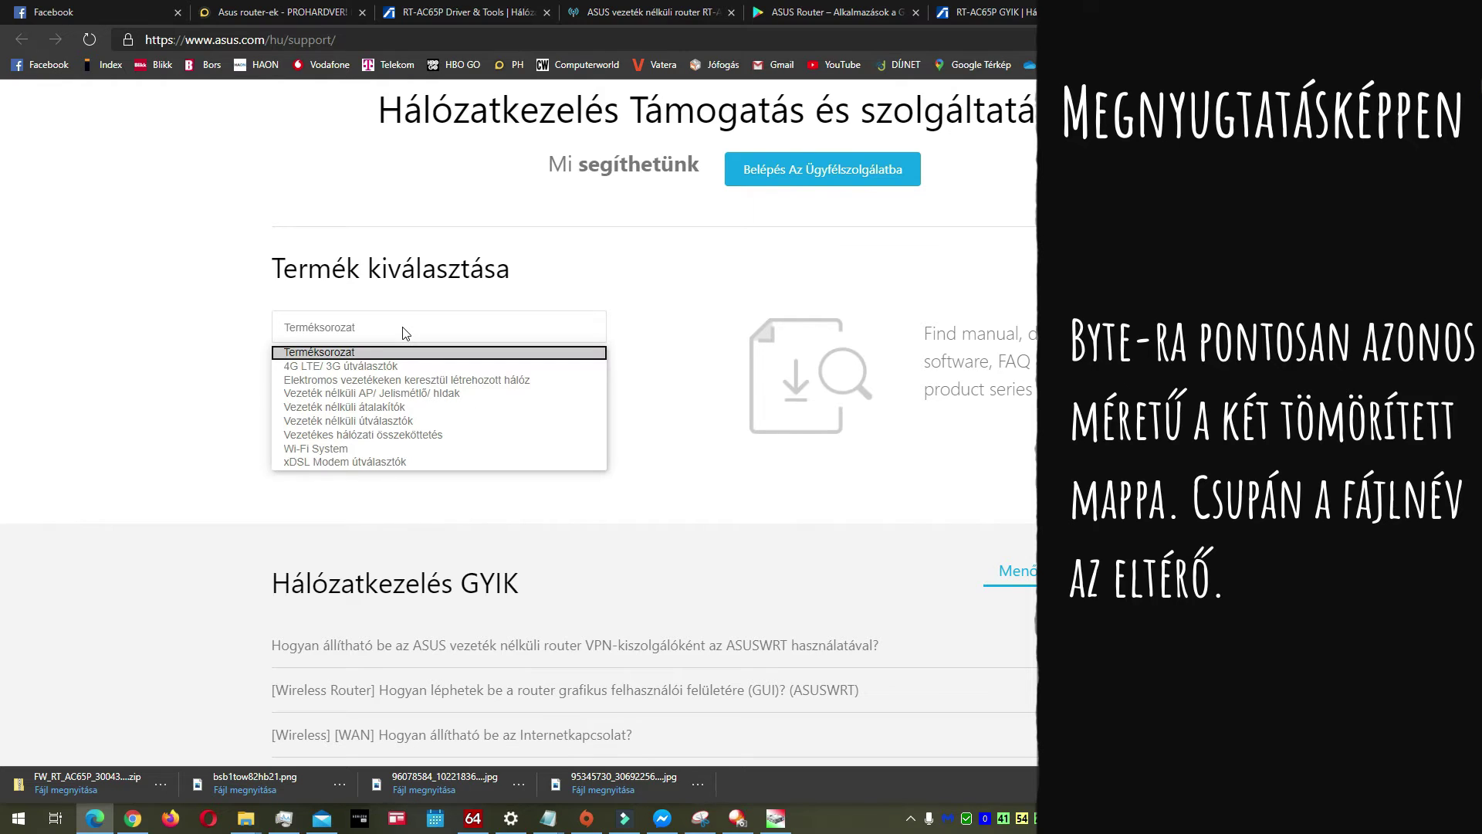
pyautogui.click(410, 423)
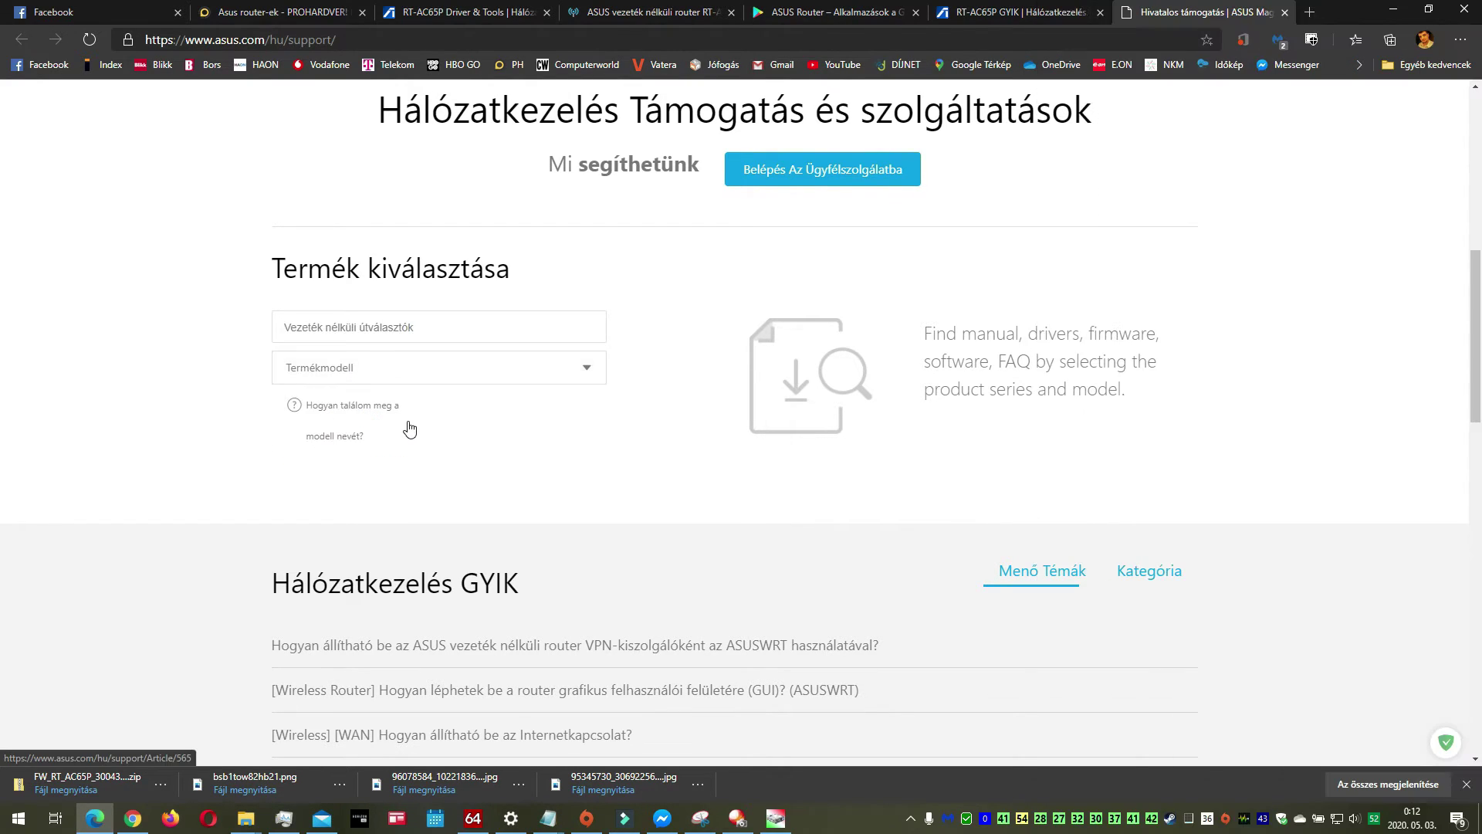
# Search for AC85P, select the RT-AC85P model and open its Driver & Tools support page.
pyautogui.click(410, 377)
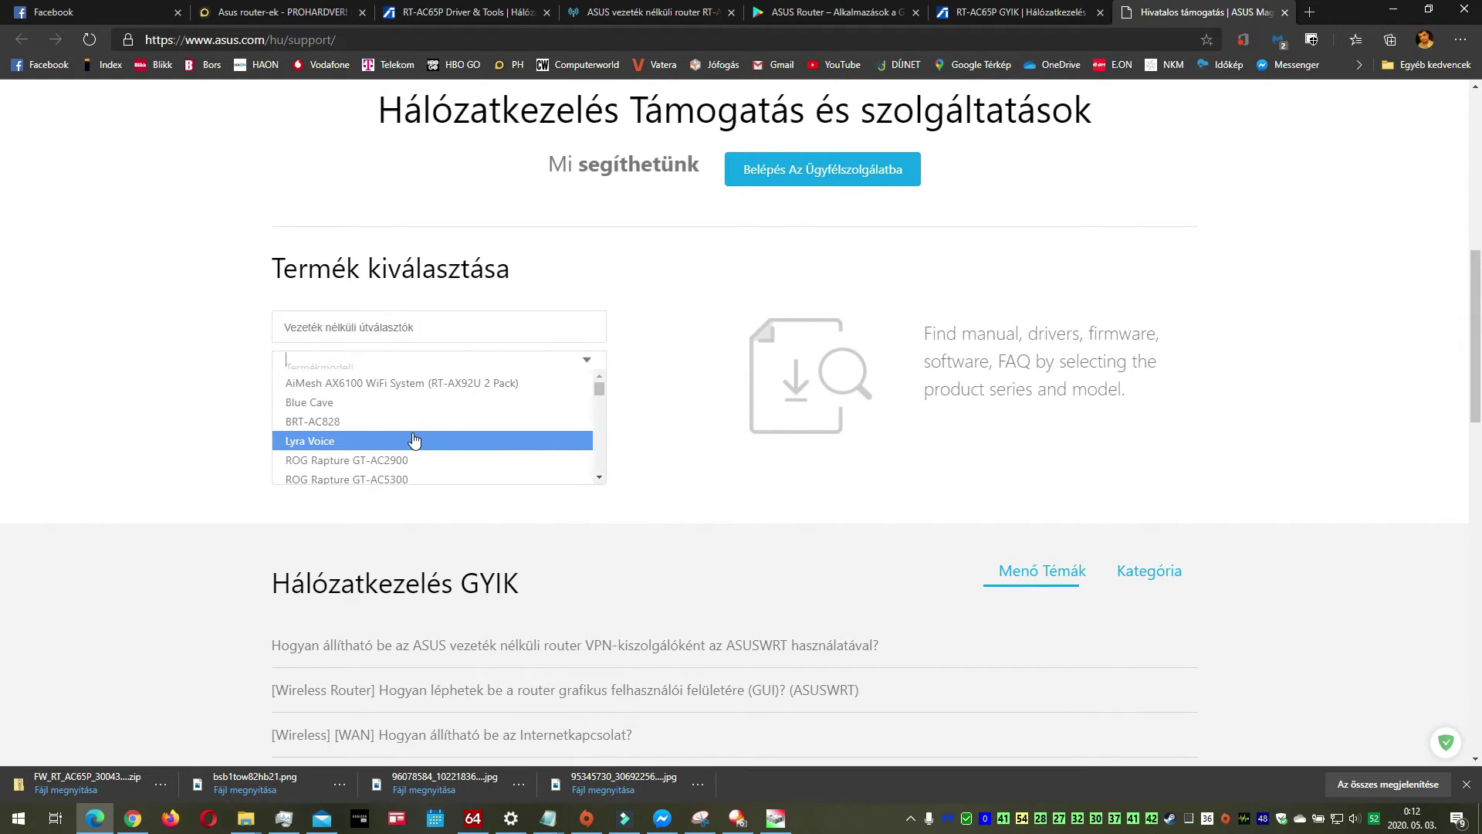
pyautogui.write('AC85P')
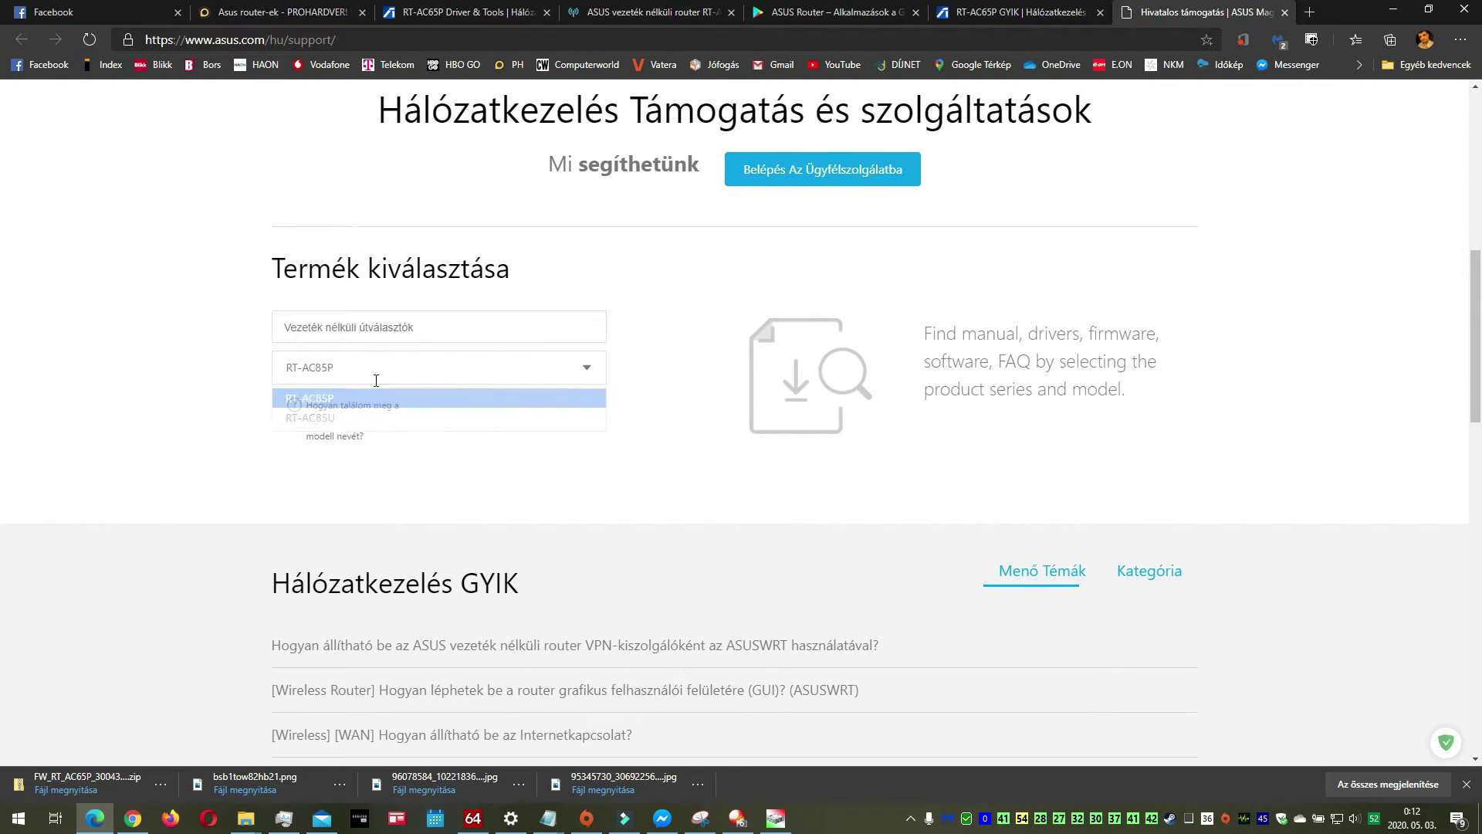
pyautogui.click(374, 383)
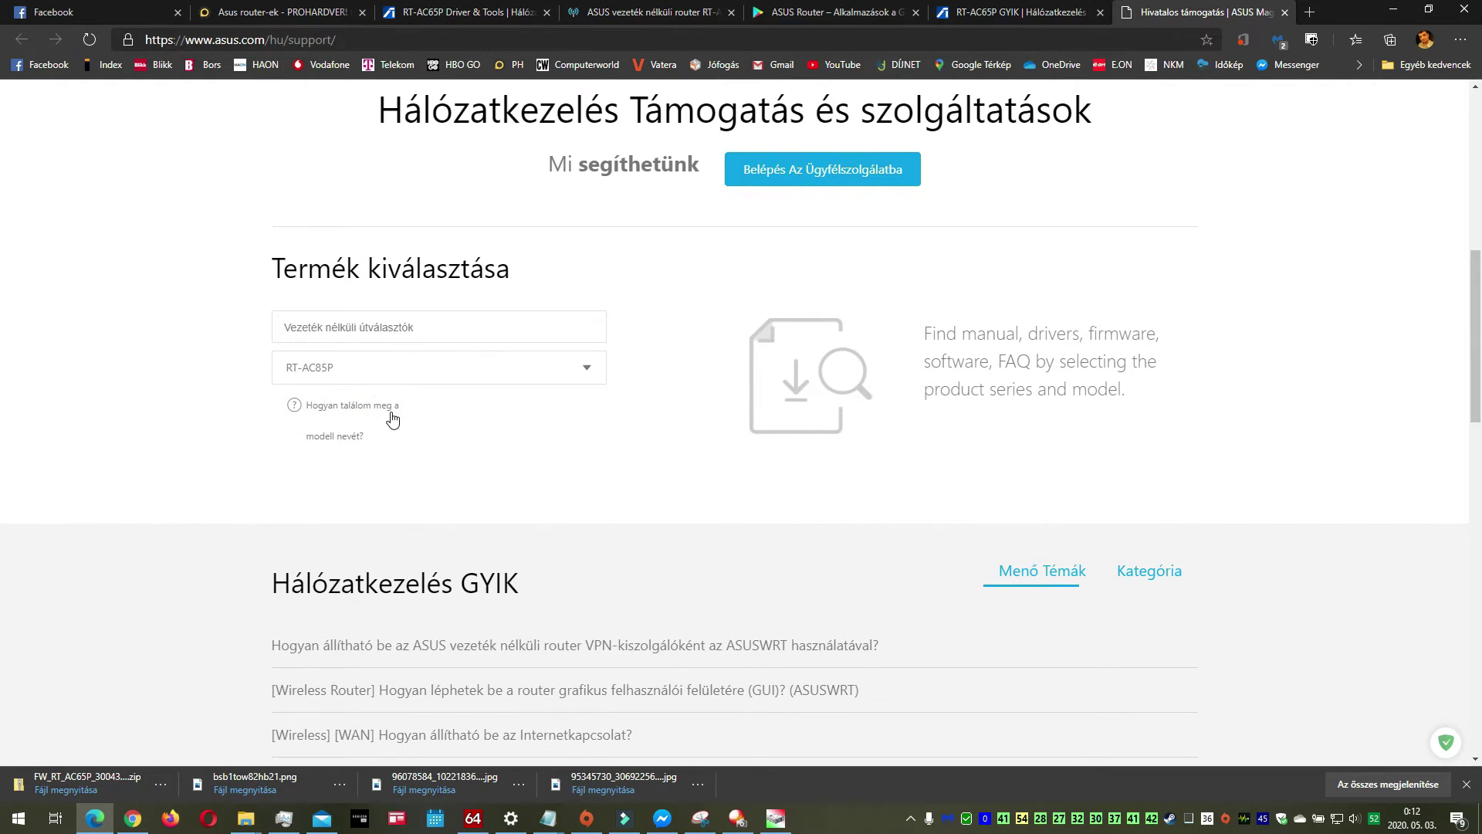
pyautogui.click(1035, 352)
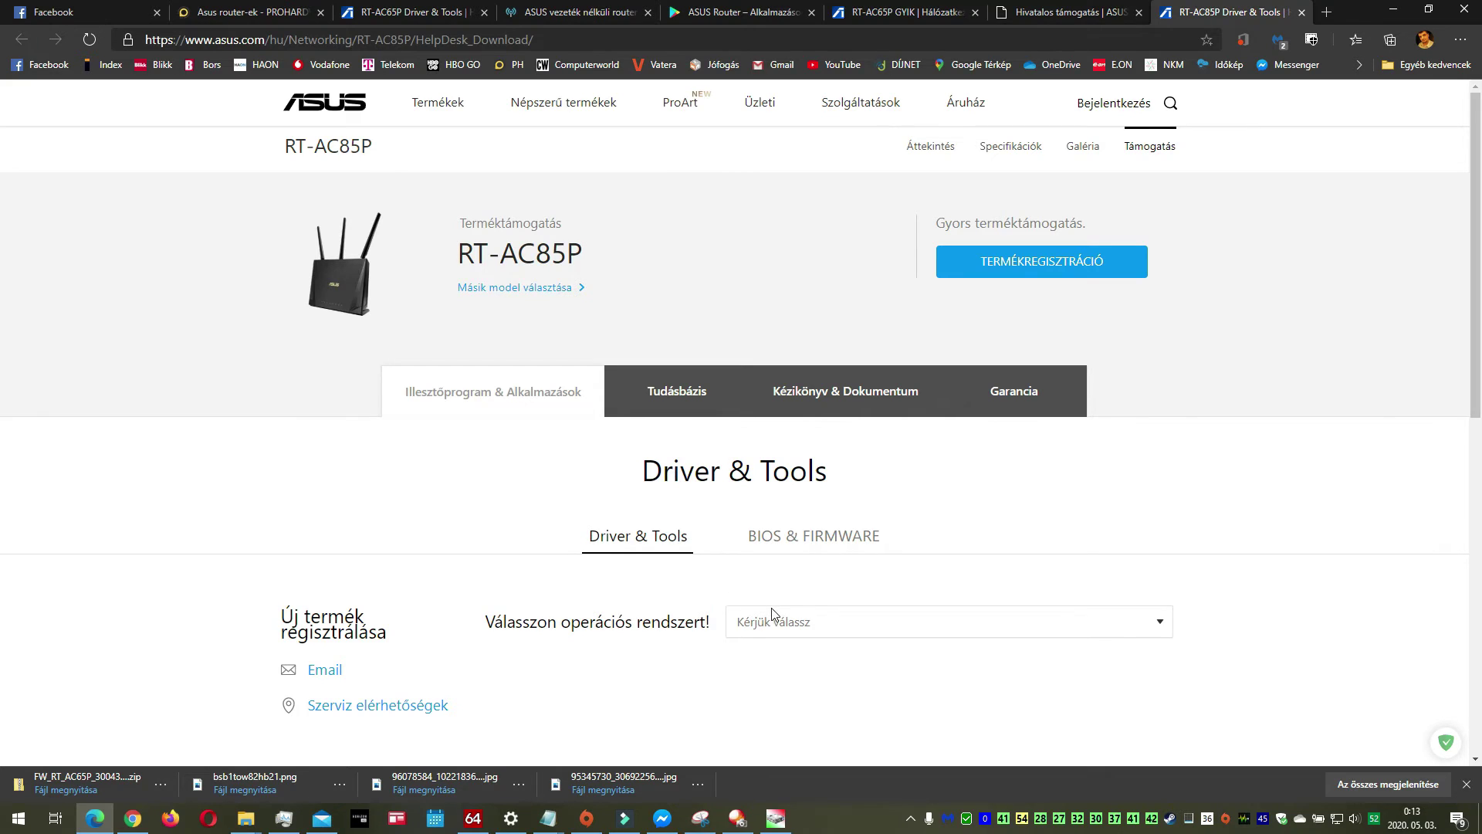
# Select Windows 10 64-bit as the operating system and download the RT-AC85P firmware version 3.0.0.4.382.51599.
pyautogui.click(779, 620)
pyautogui.click(787, 424)
pyautogui.scroll(-4, 464, 502)
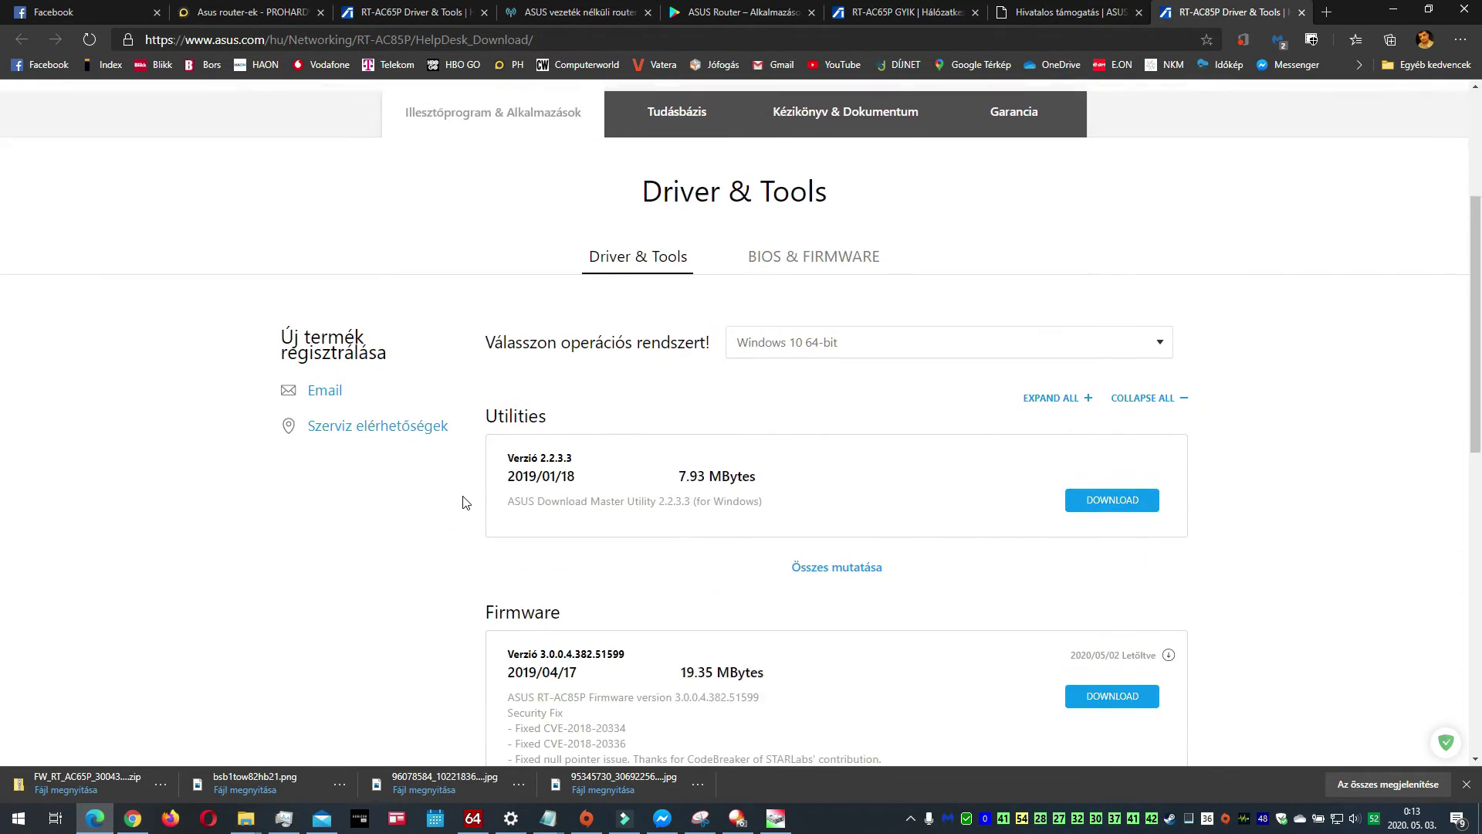
pyautogui.scroll(-1, 655, 560)
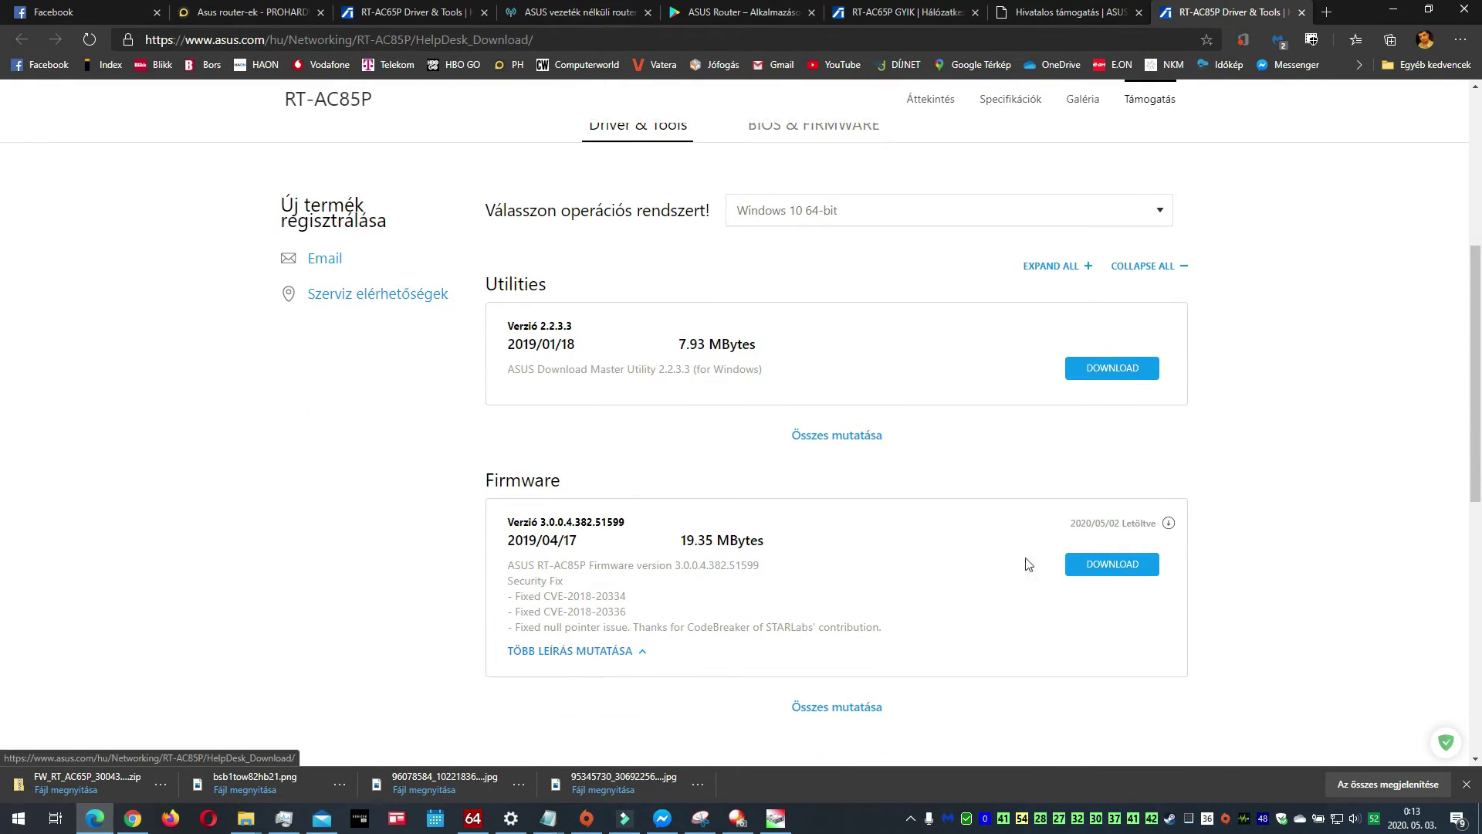
pyautogui.click(1094, 566)
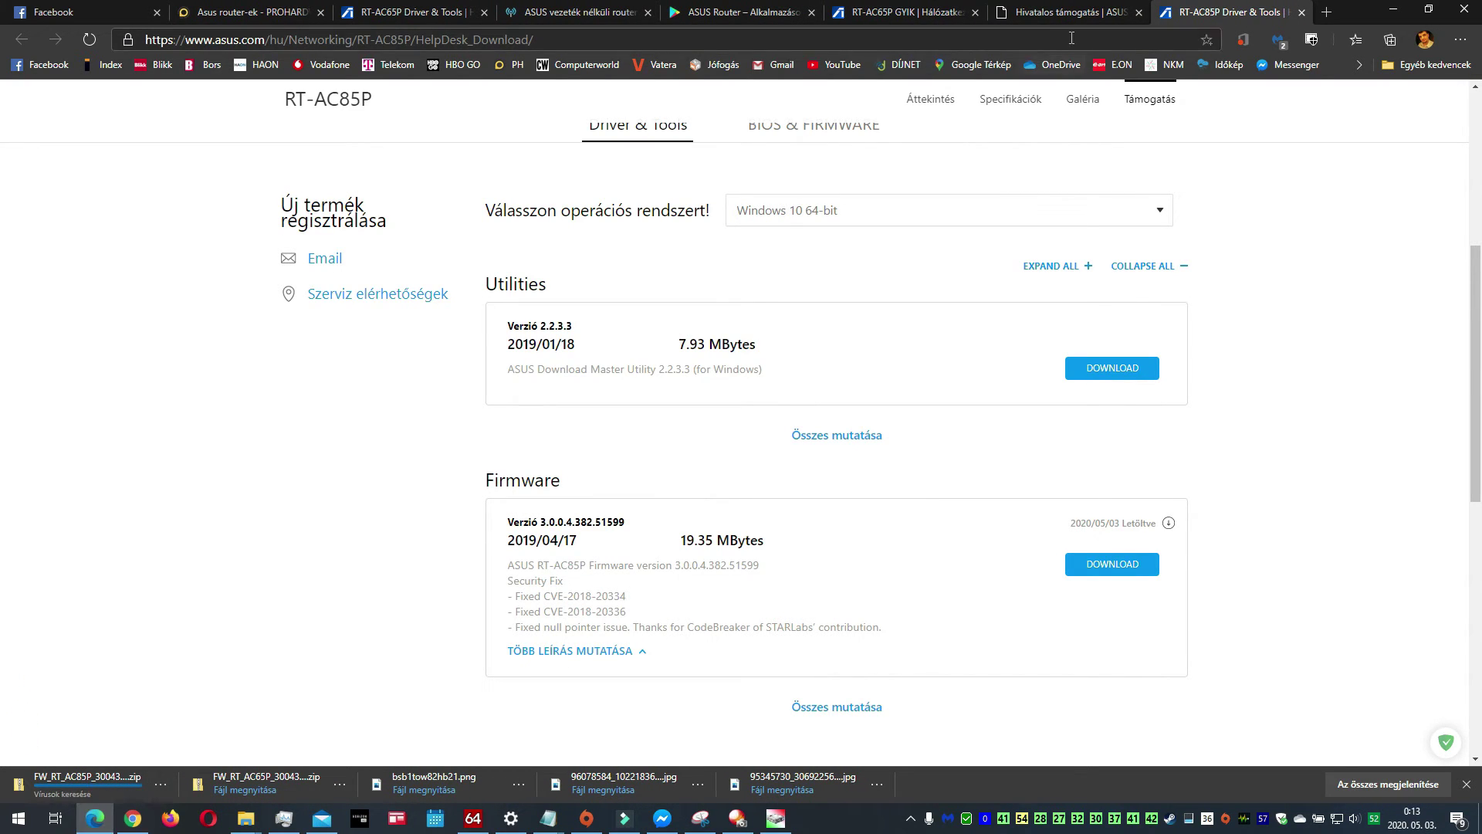
# Show the RT-AC65P drivers and tools for Windows 10 64-bit and review the firmware entry.
pyautogui.click(956, 9)
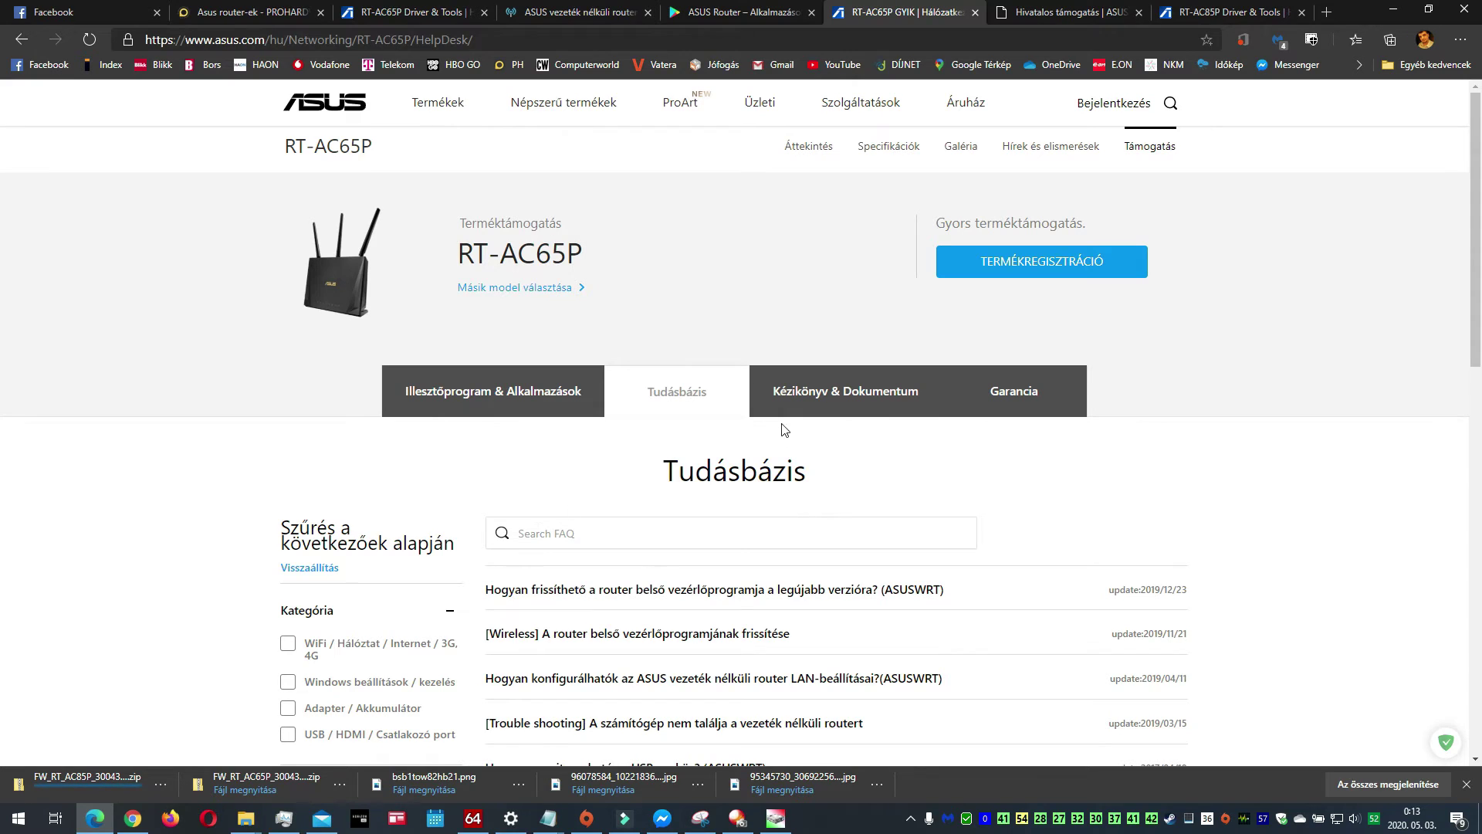
pyautogui.click(502, 396)
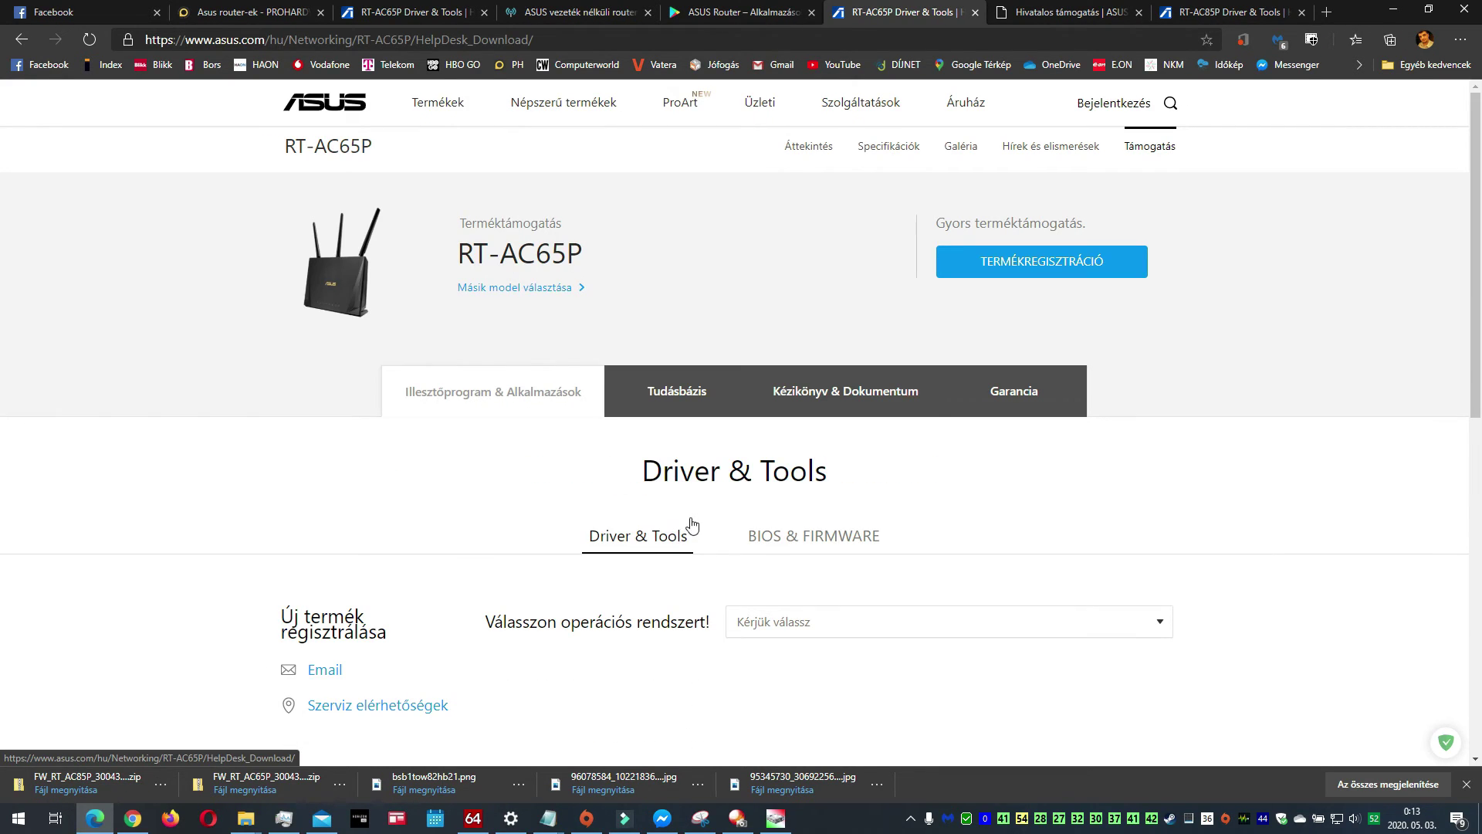
pyautogui.click(786, 622)
pyautogui.click(810, 427)
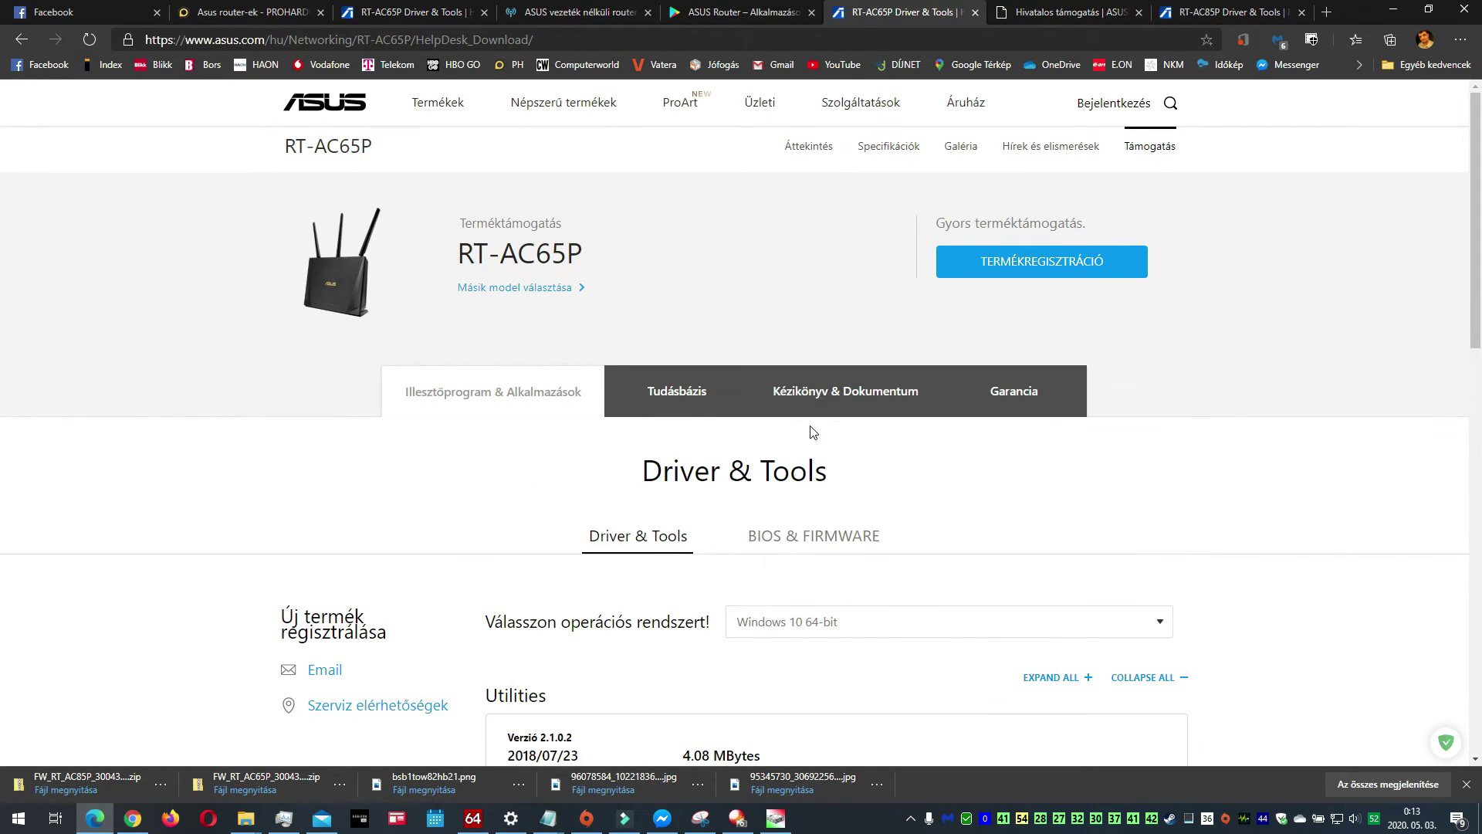
pyautogui.scroll(-3, 336, 512)
pyautogui.scroll(-3, 337, 516)
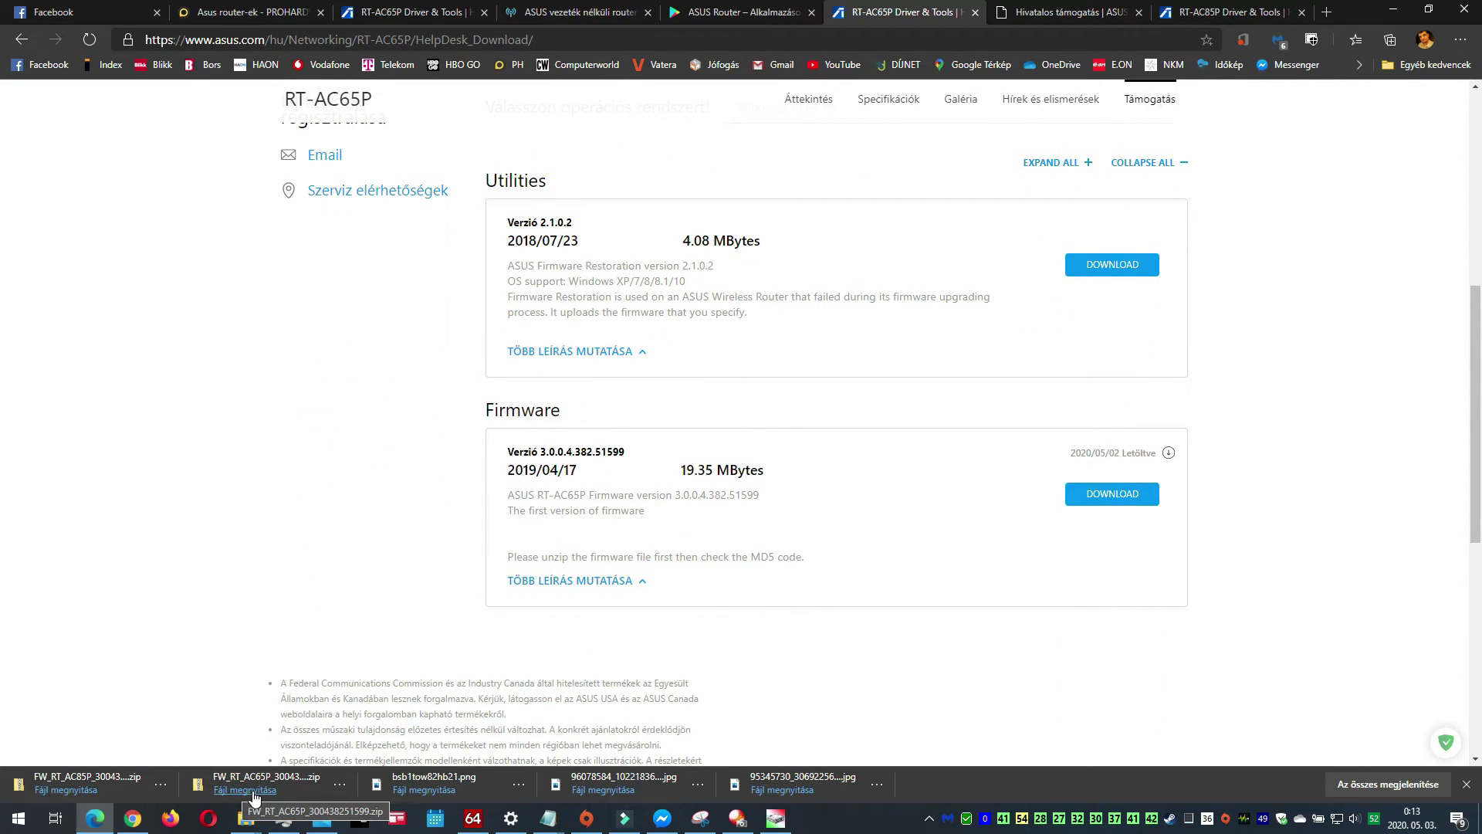
pyautogui.moveTo(240, 820)
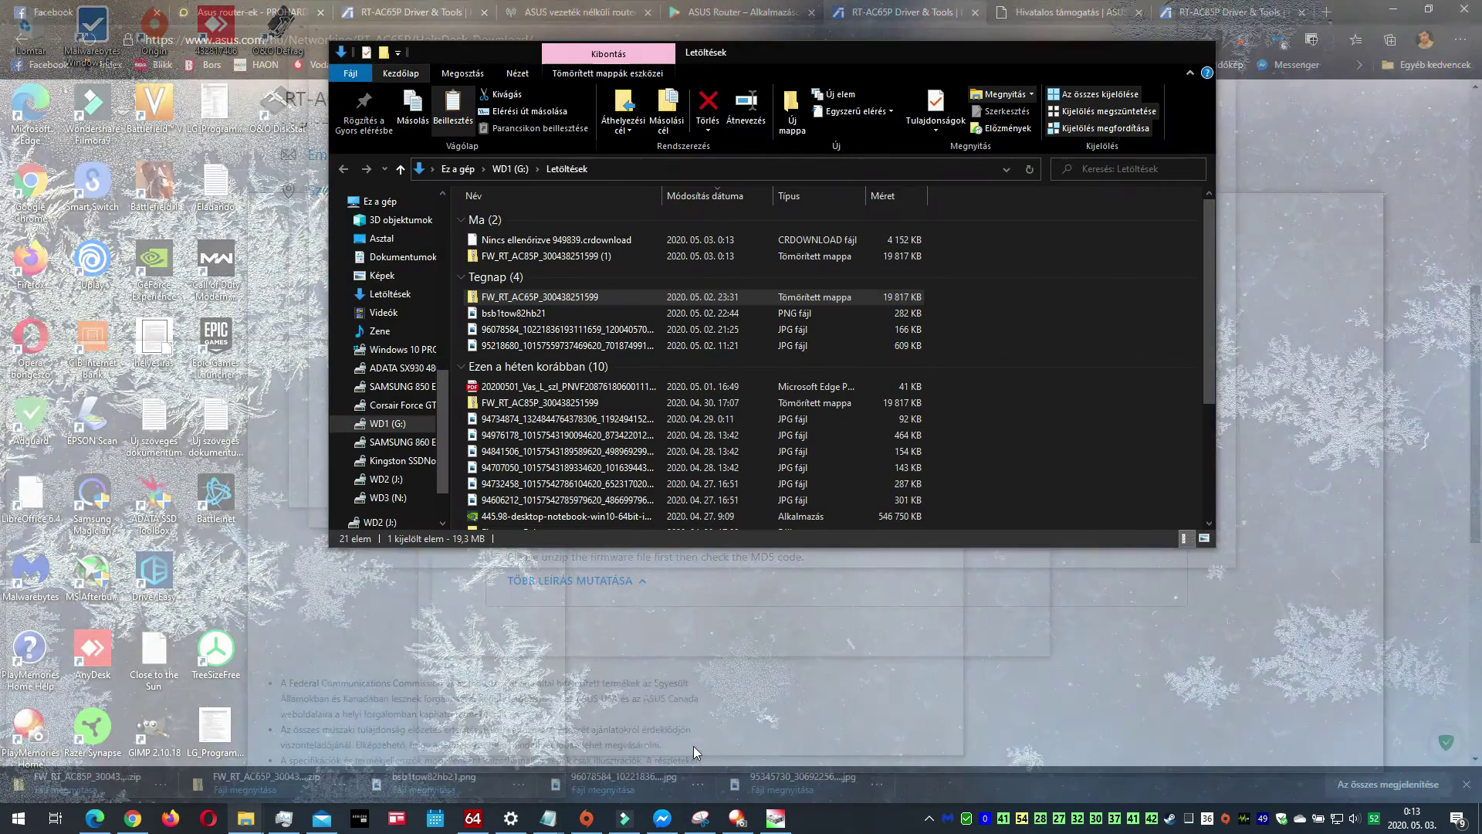
pyautogui.click(693, 746)
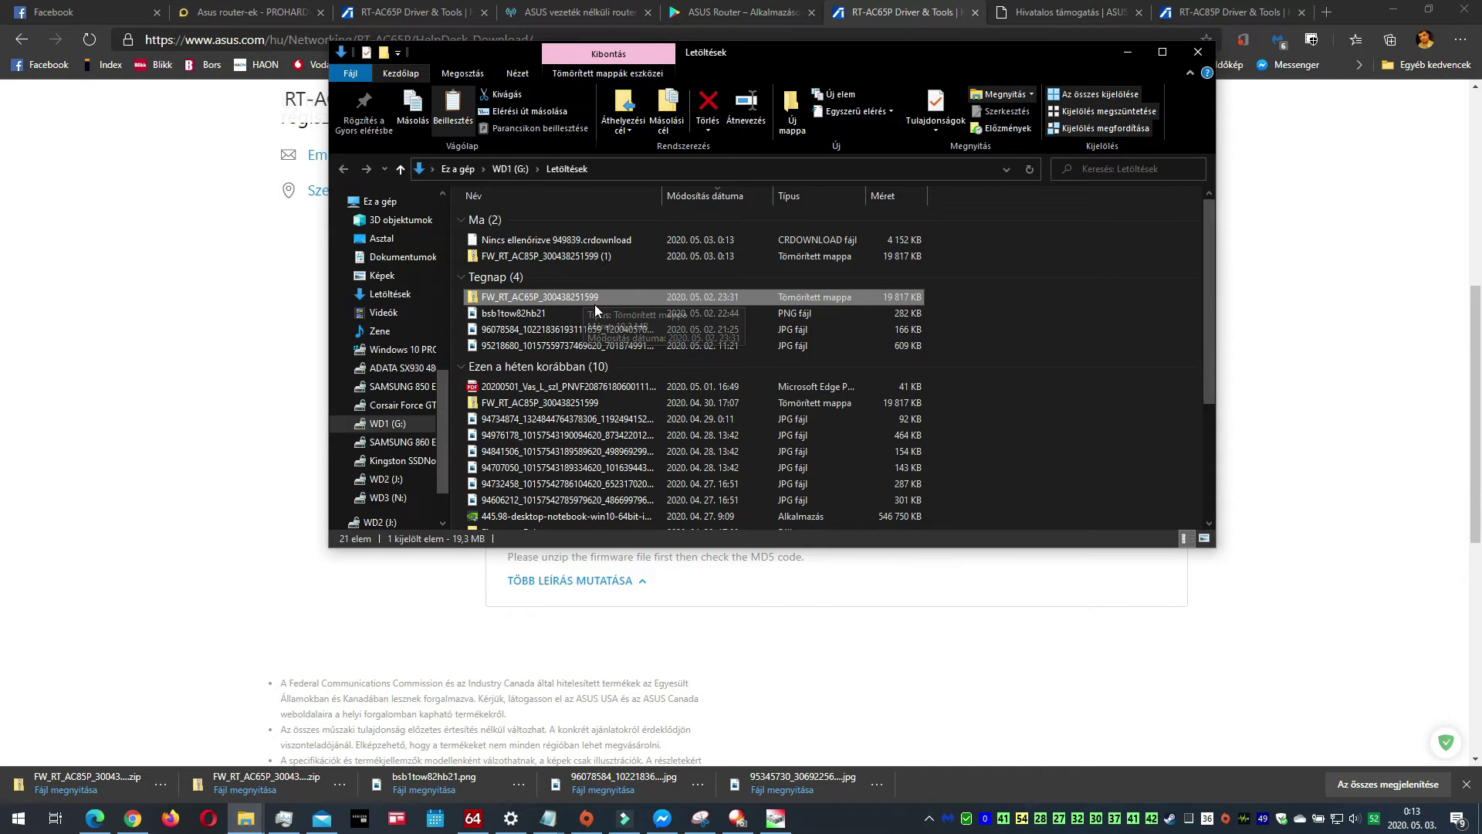
pyautogui.rightClick(572, 295)
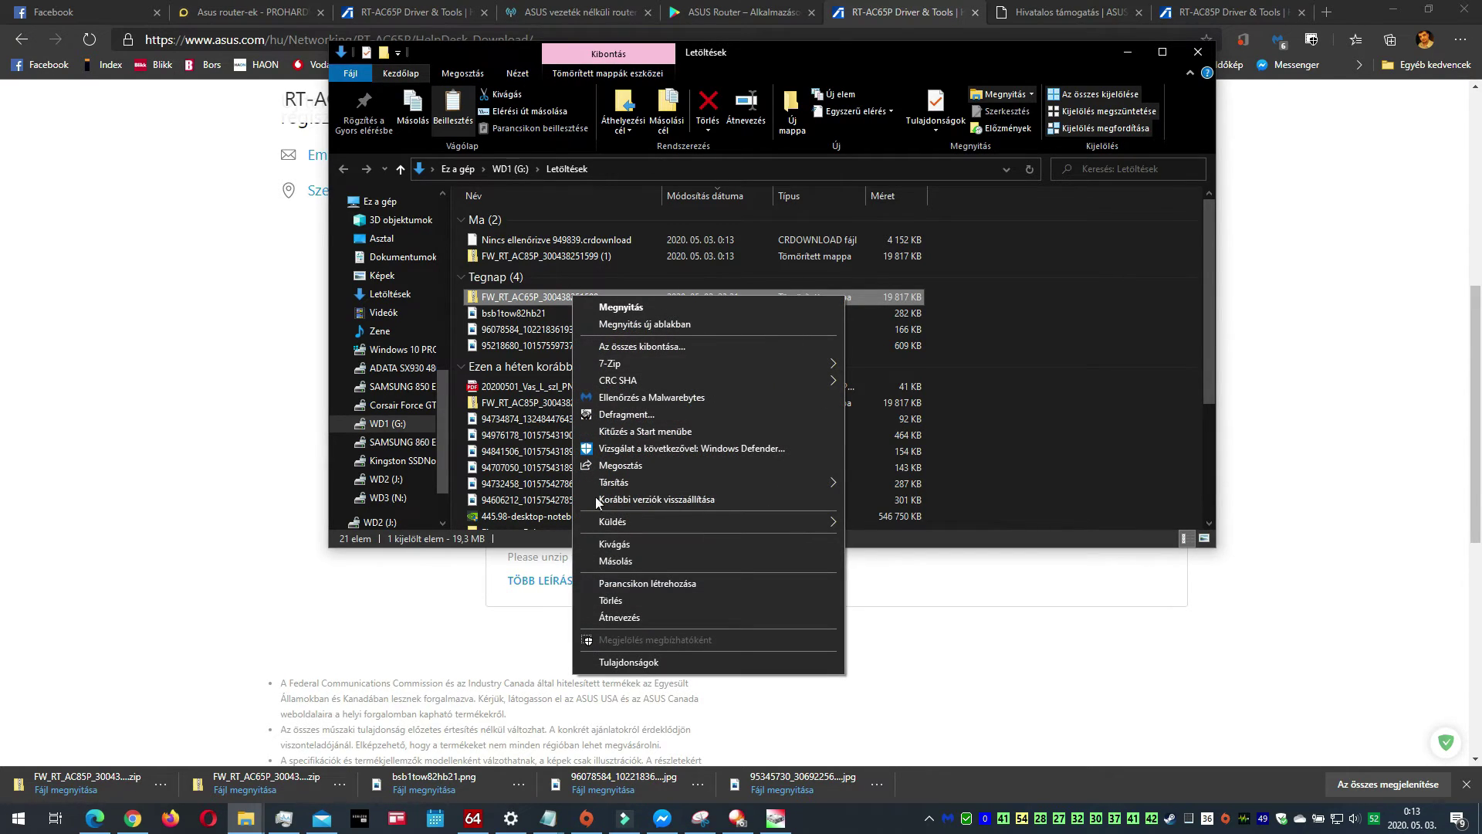
pyautogui.click(639, 664)
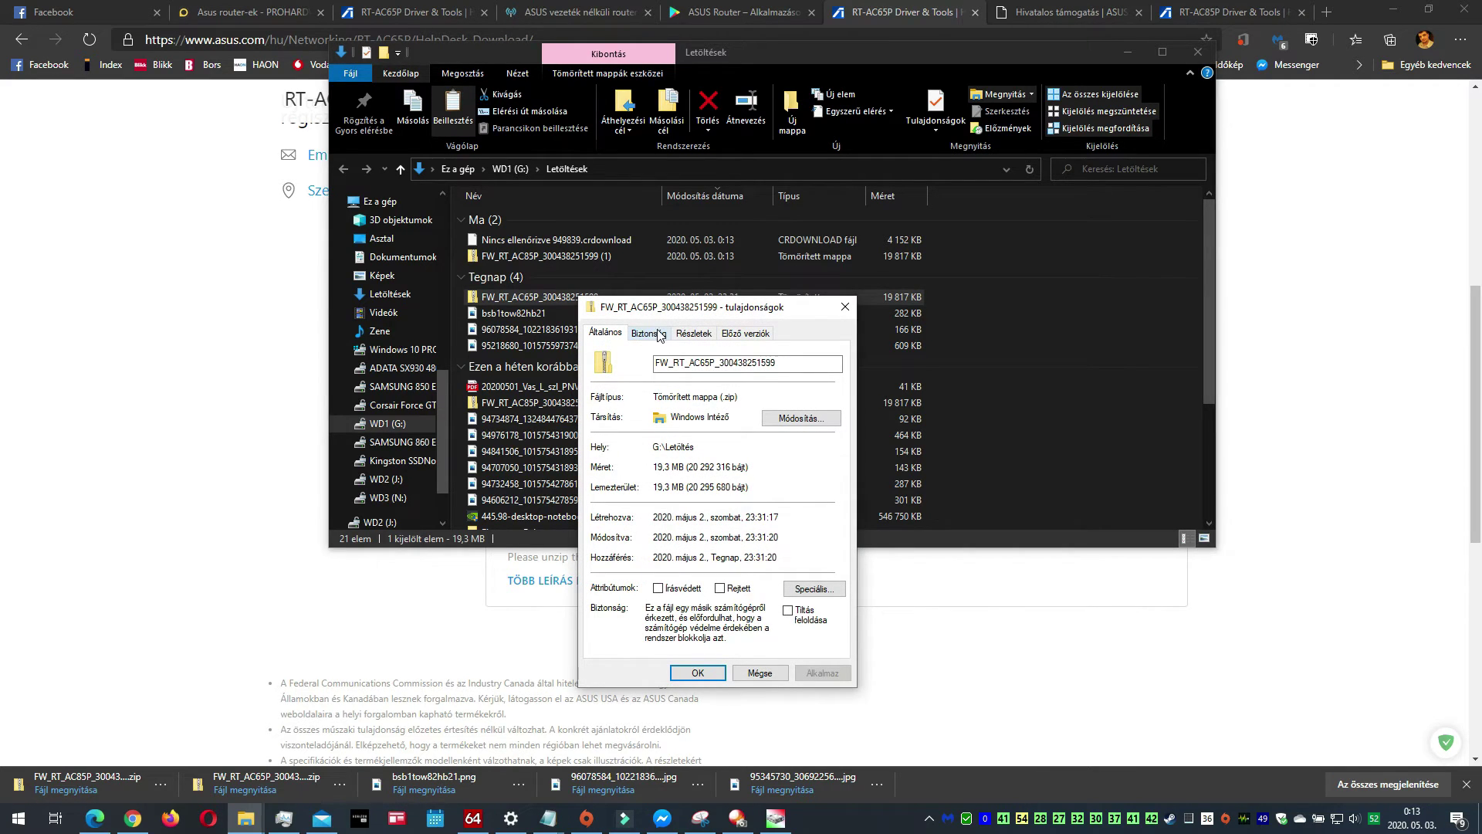
pyautogui.click(660, 338)
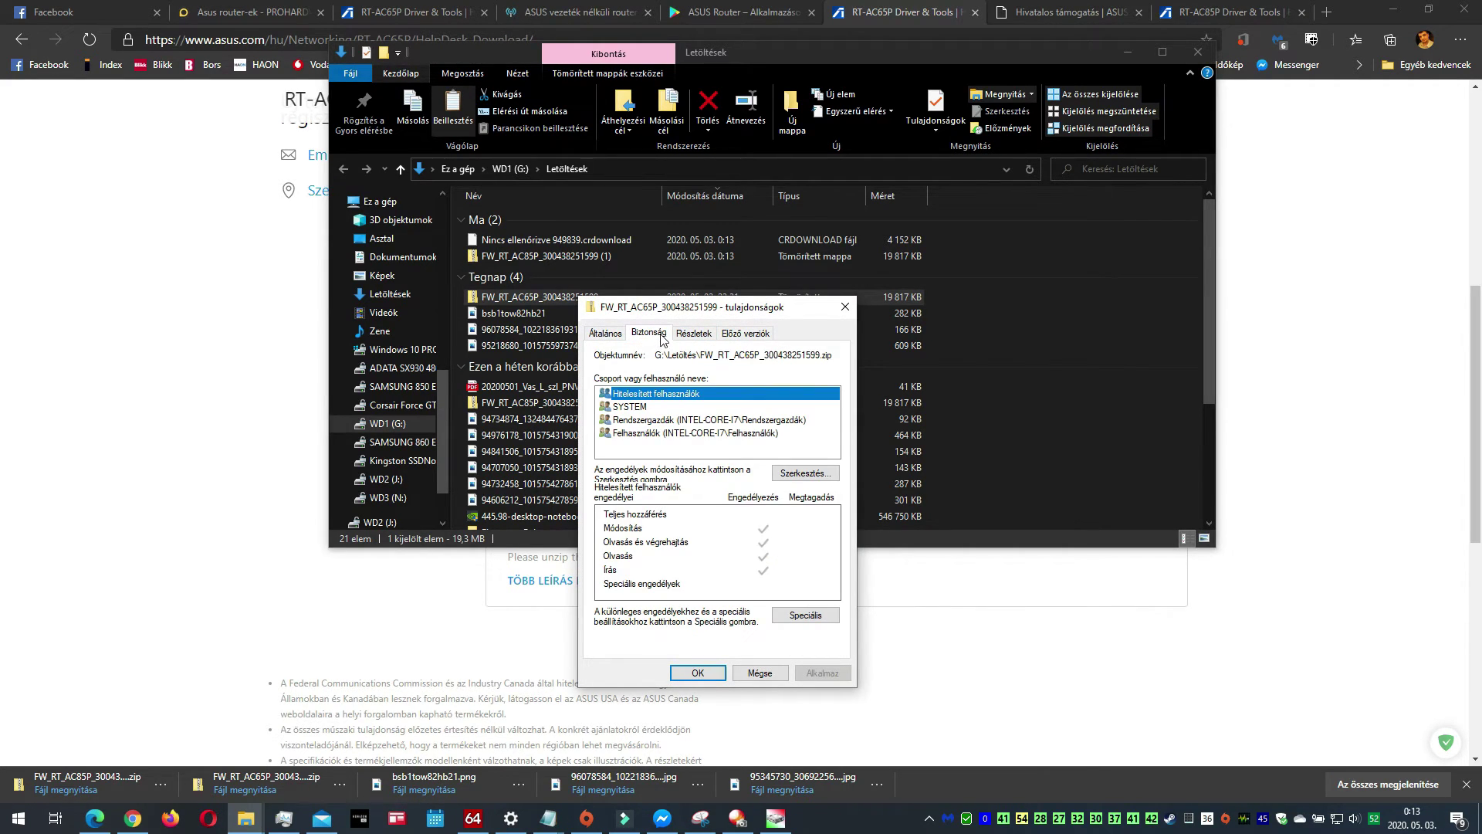
pyautogui.click(691, 335)
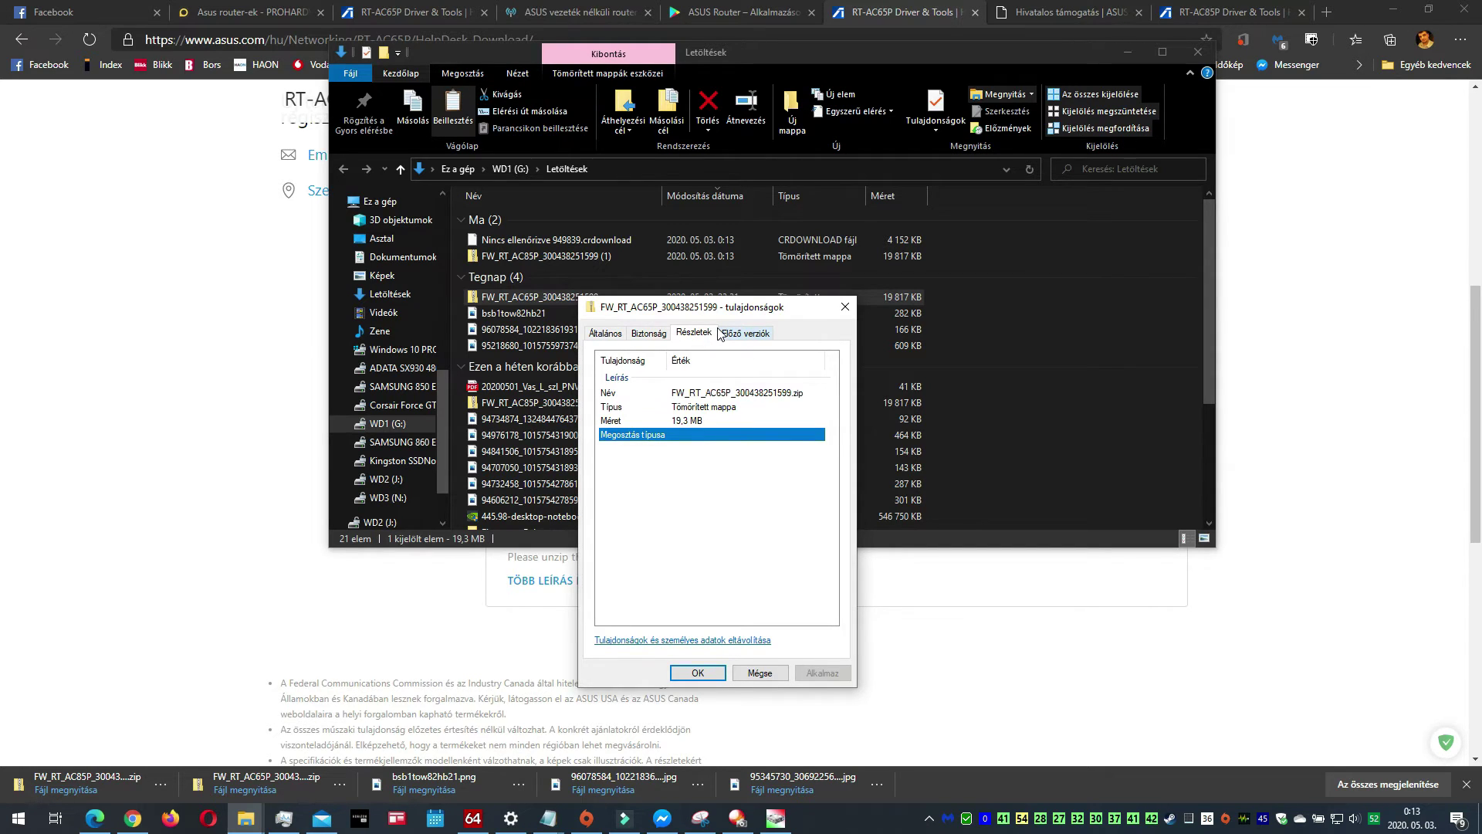
pyautogui.click(755, 674)
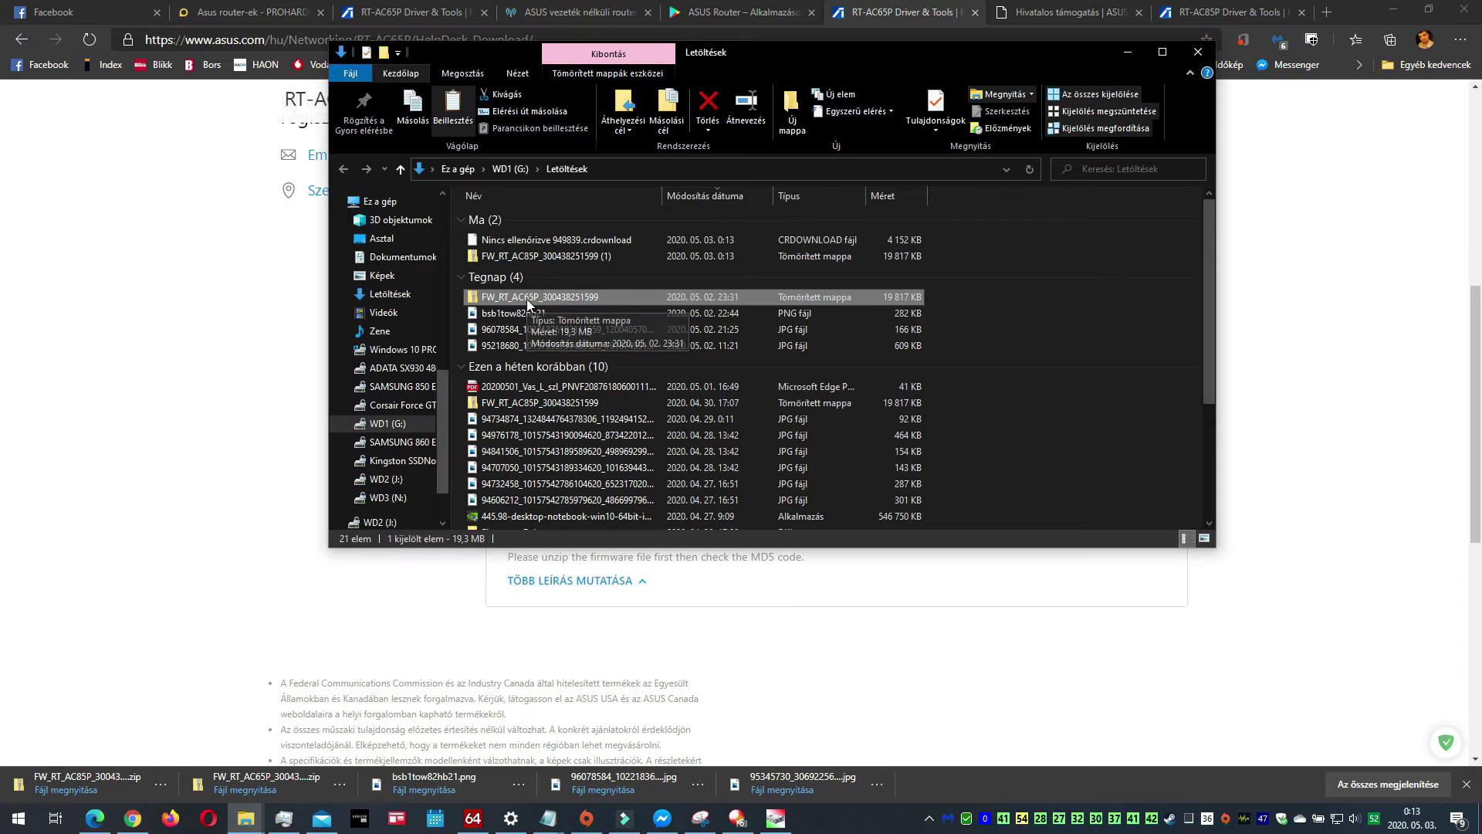
pyautogui.click(562, 258)
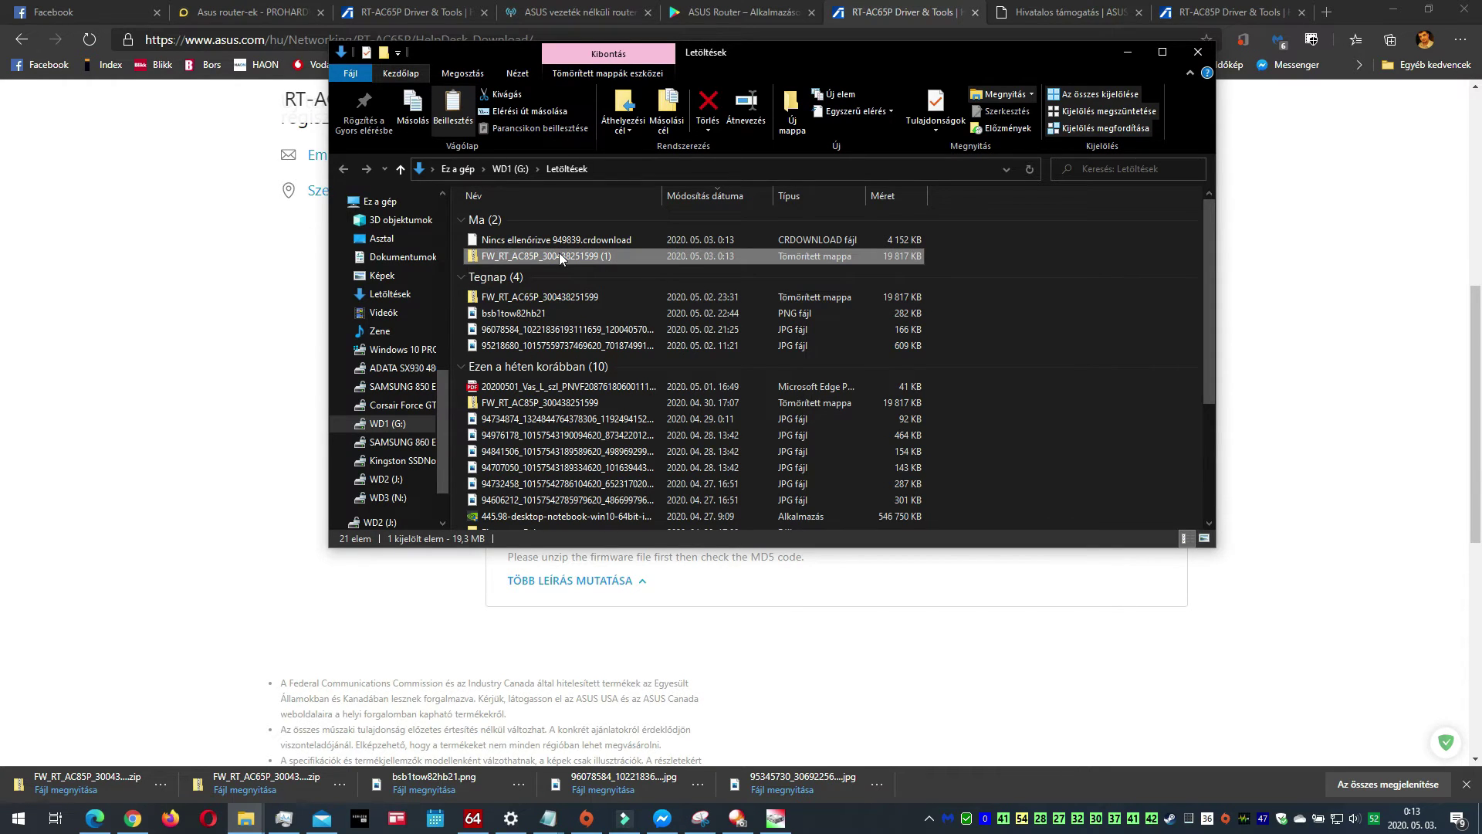
pyautogui.rightClick(561, 257)
pyautogui.click(603, 618)
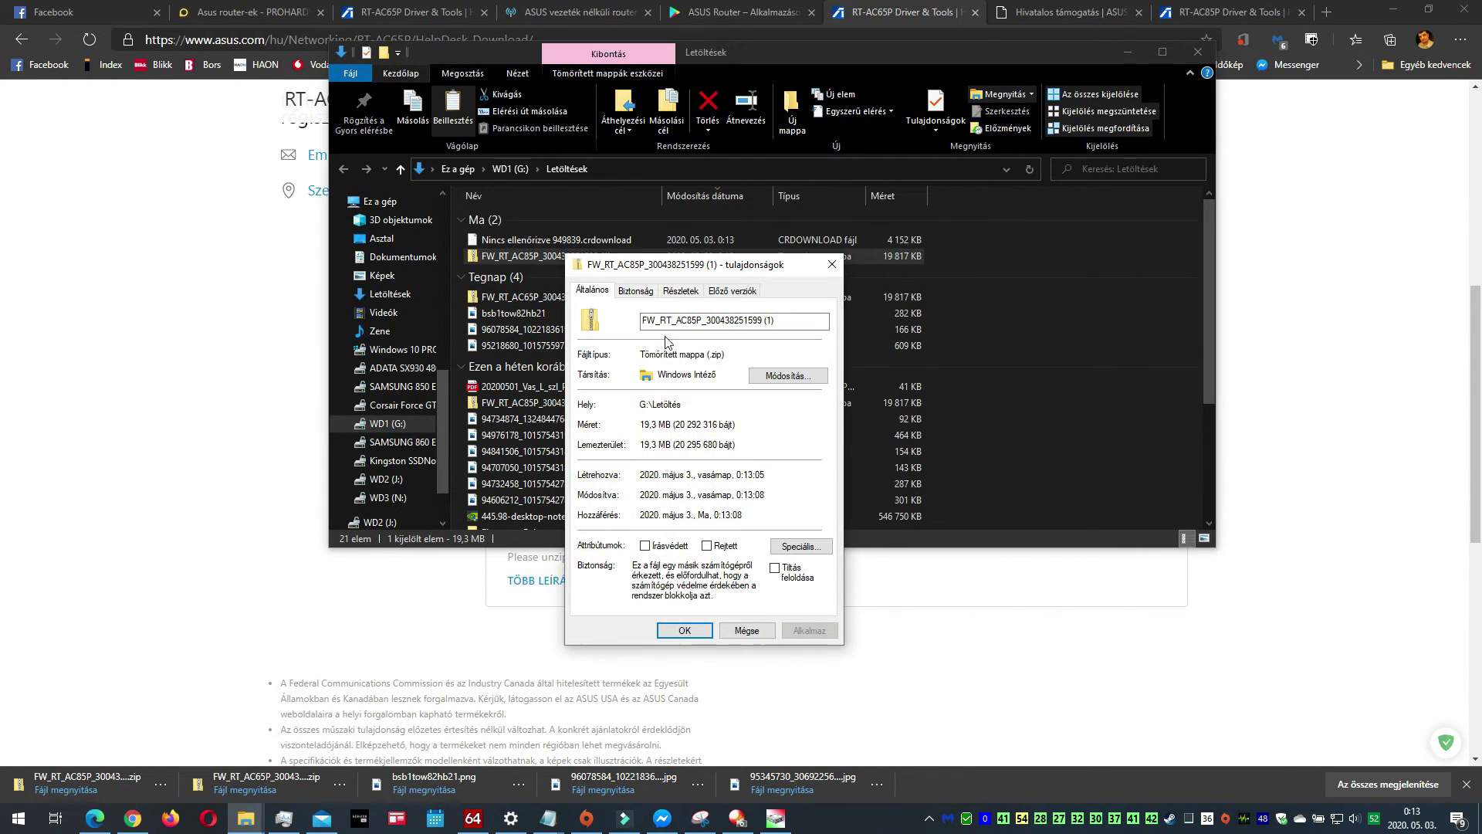
pyautogui.click(637, 291)
pyautogui.click(608, 291)
pyautogui.click(749, 631)
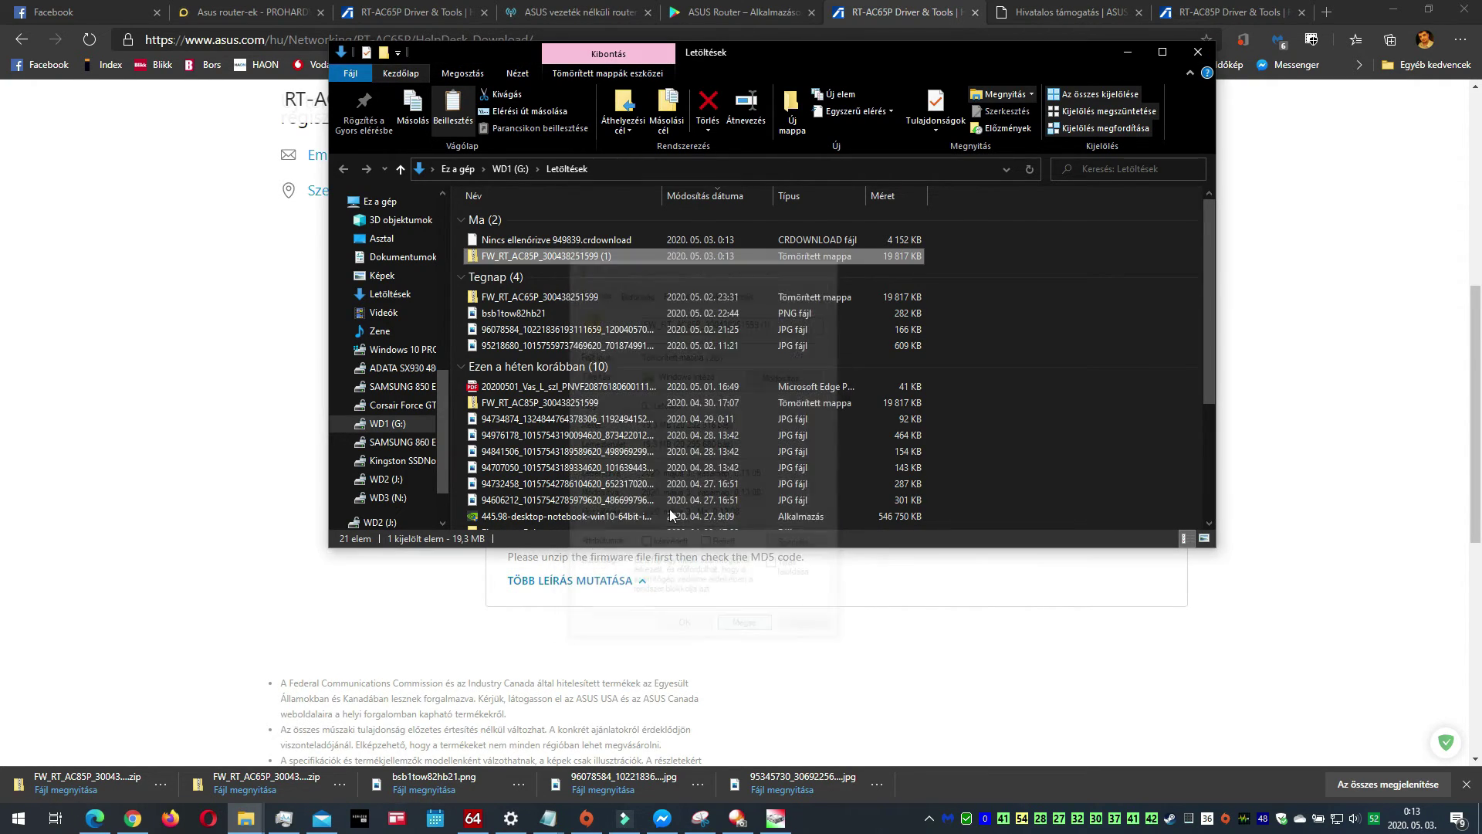
pyautogui.rightClick(525, 297)
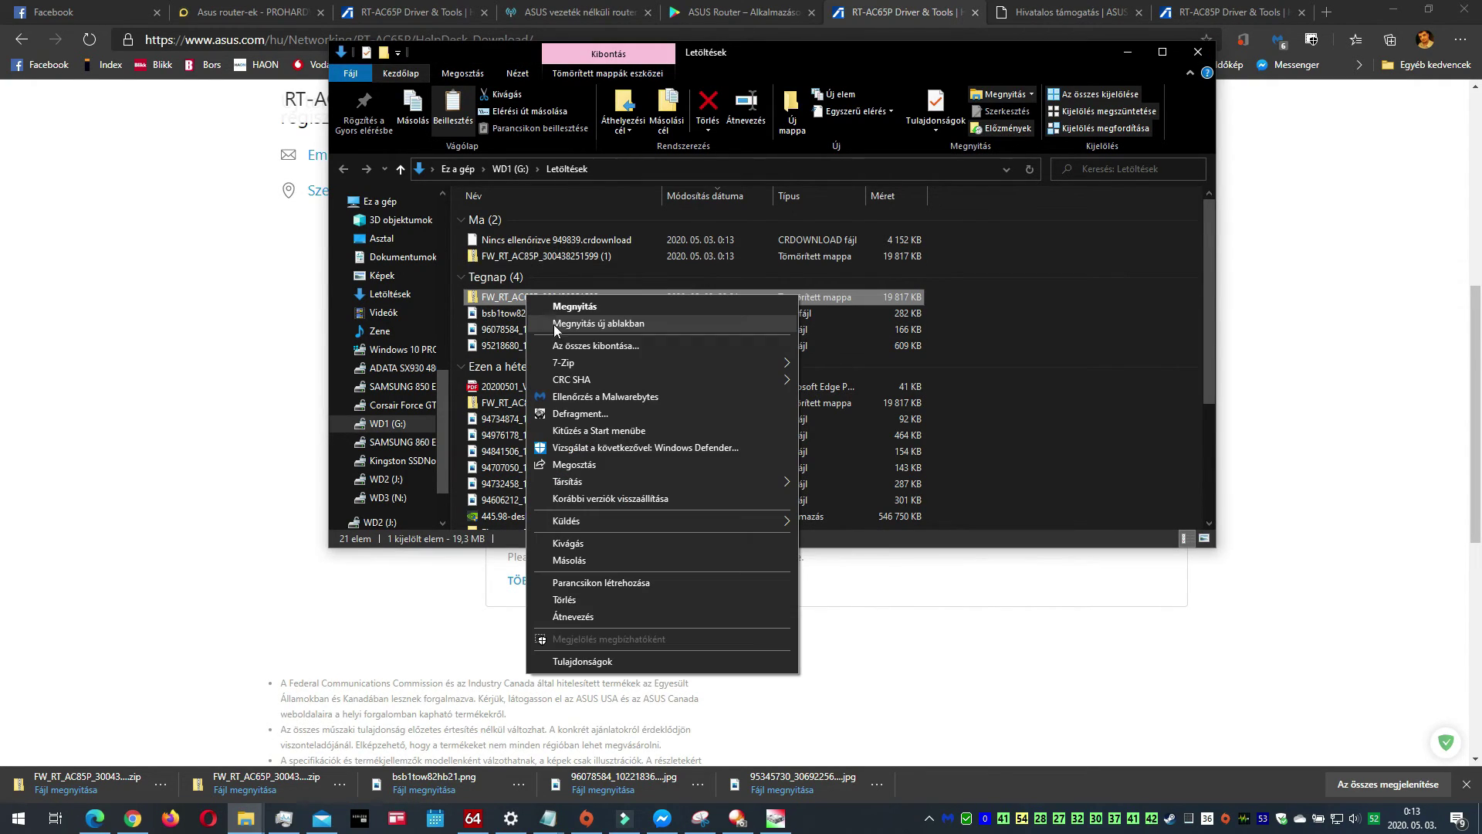
pyautogui.click(581, 661)
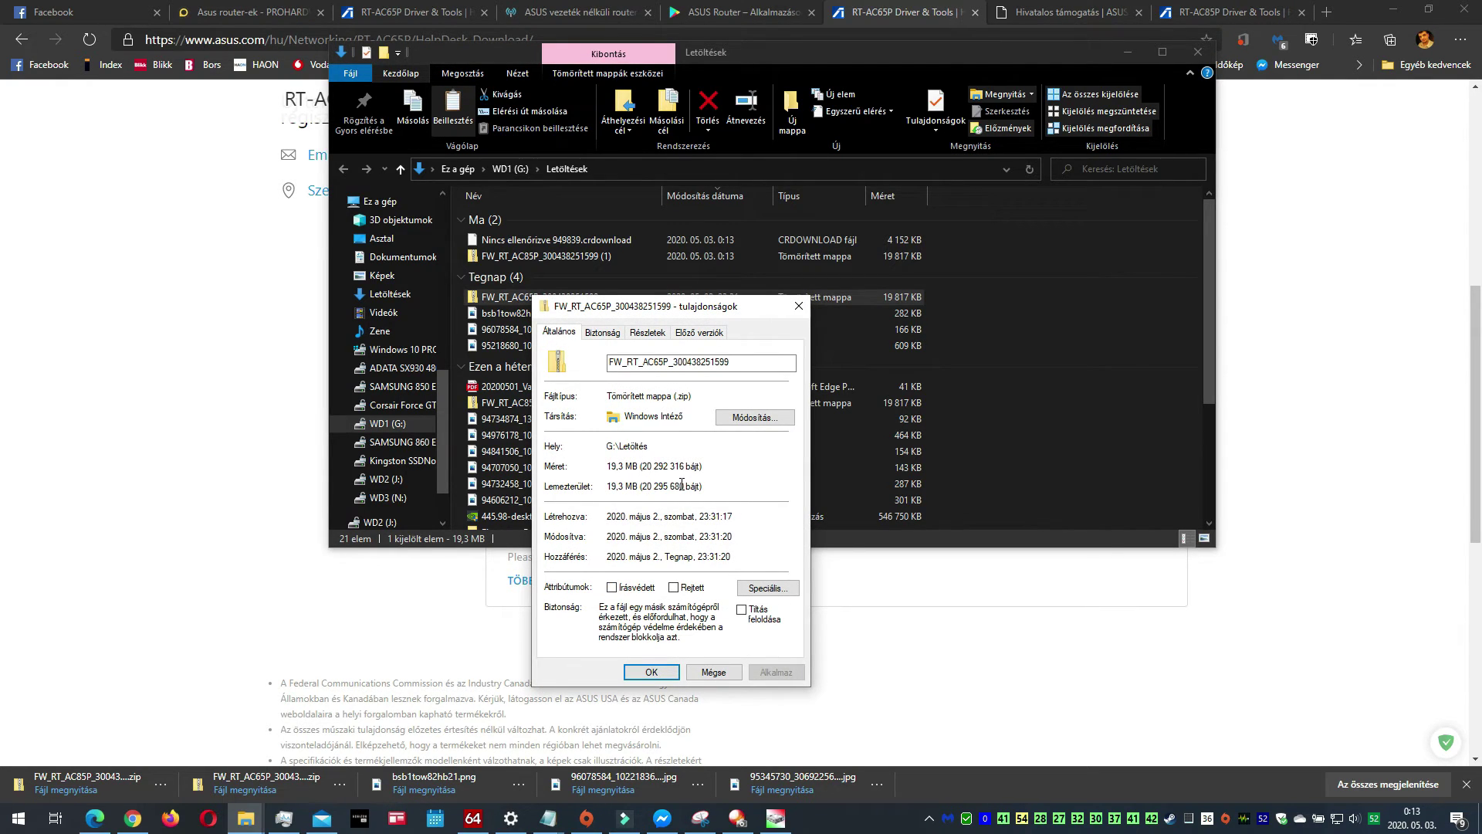
pyautogui.click(799, 306)
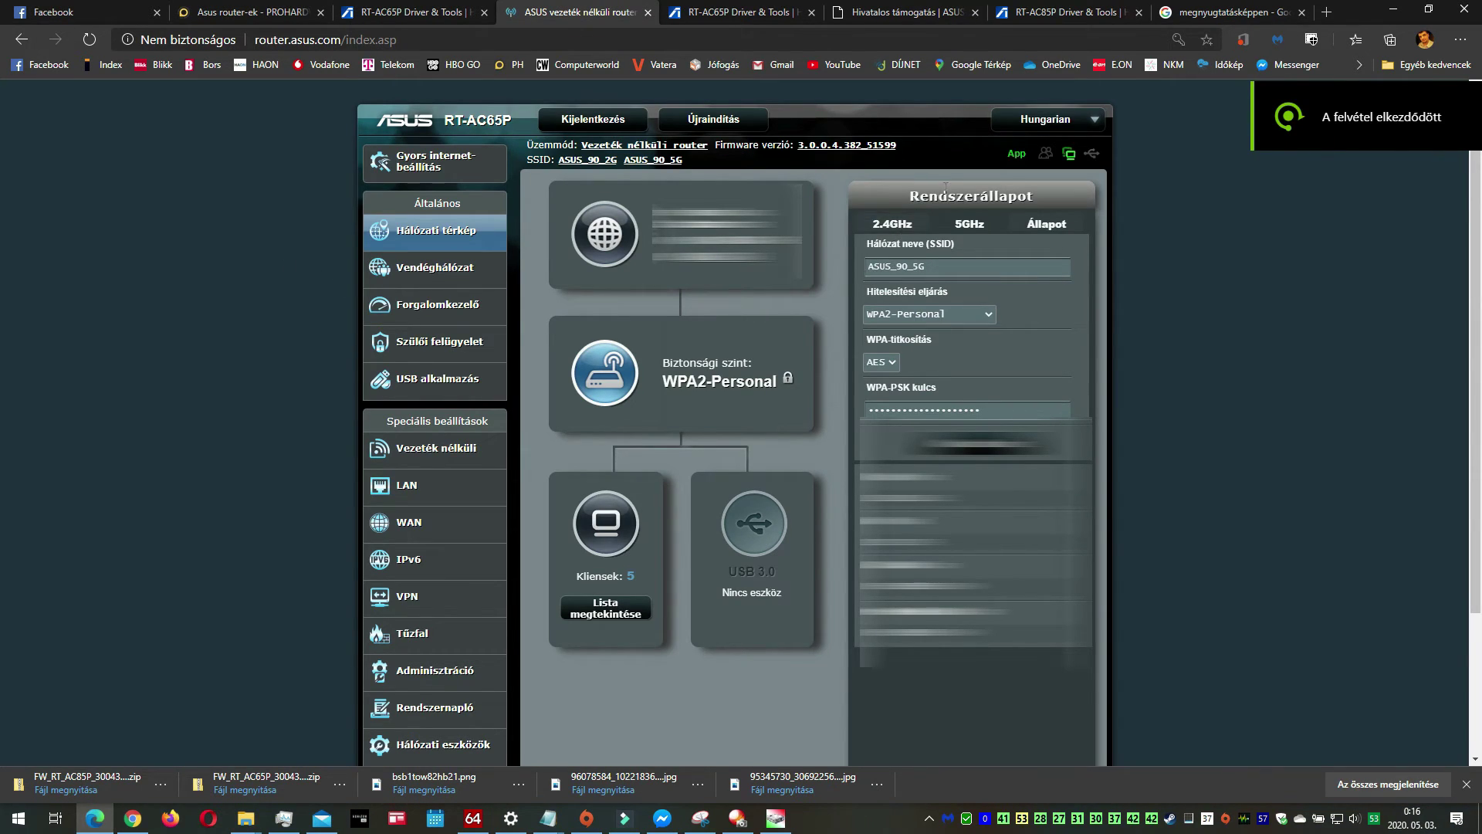
# Show the ASUS Router app links in the router's web interface and open the app's Google Play page.
pyautogui.moveTo(1047, 160)
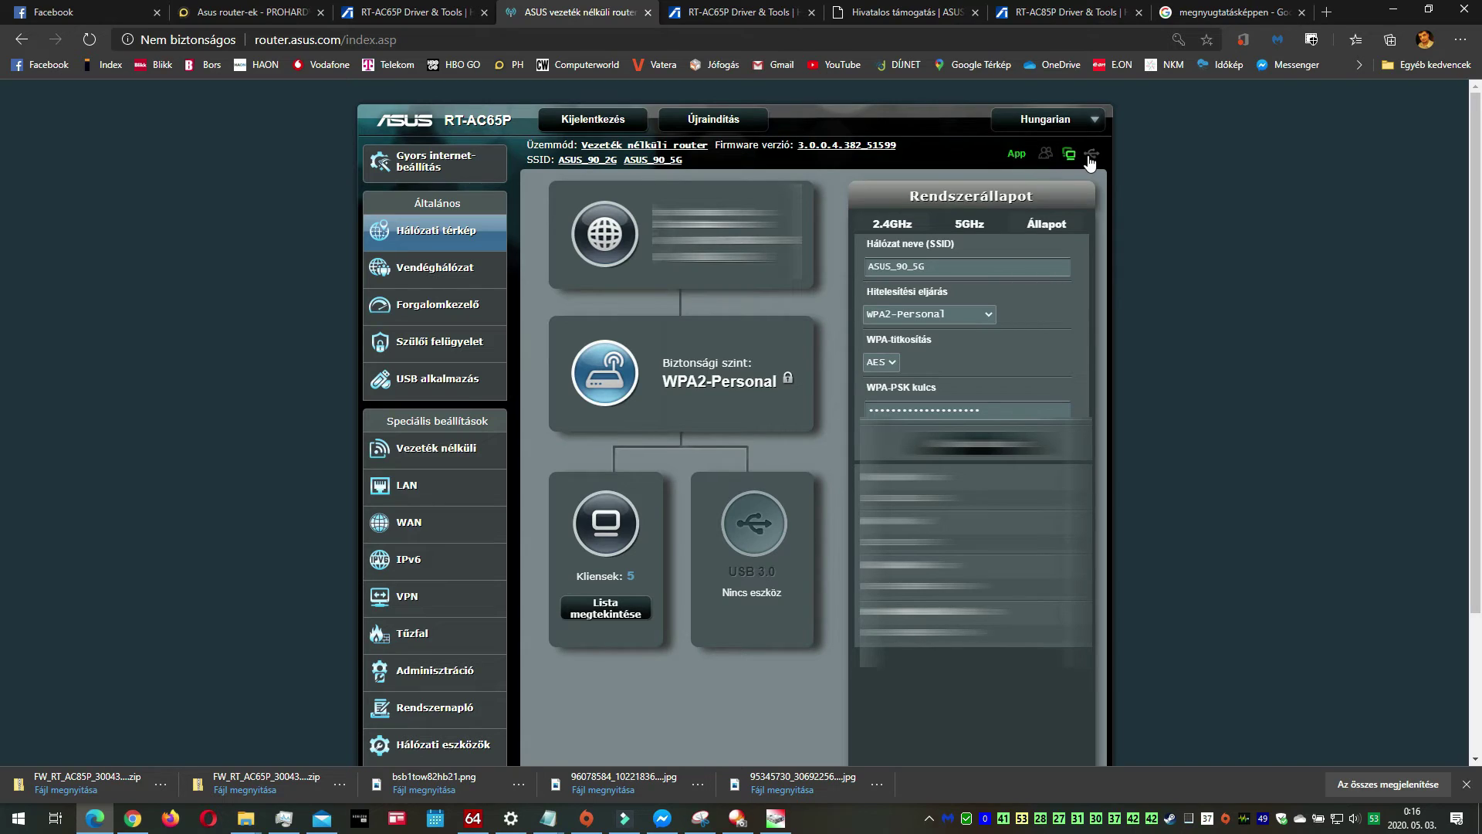
pyautogui.click(1017, 154)
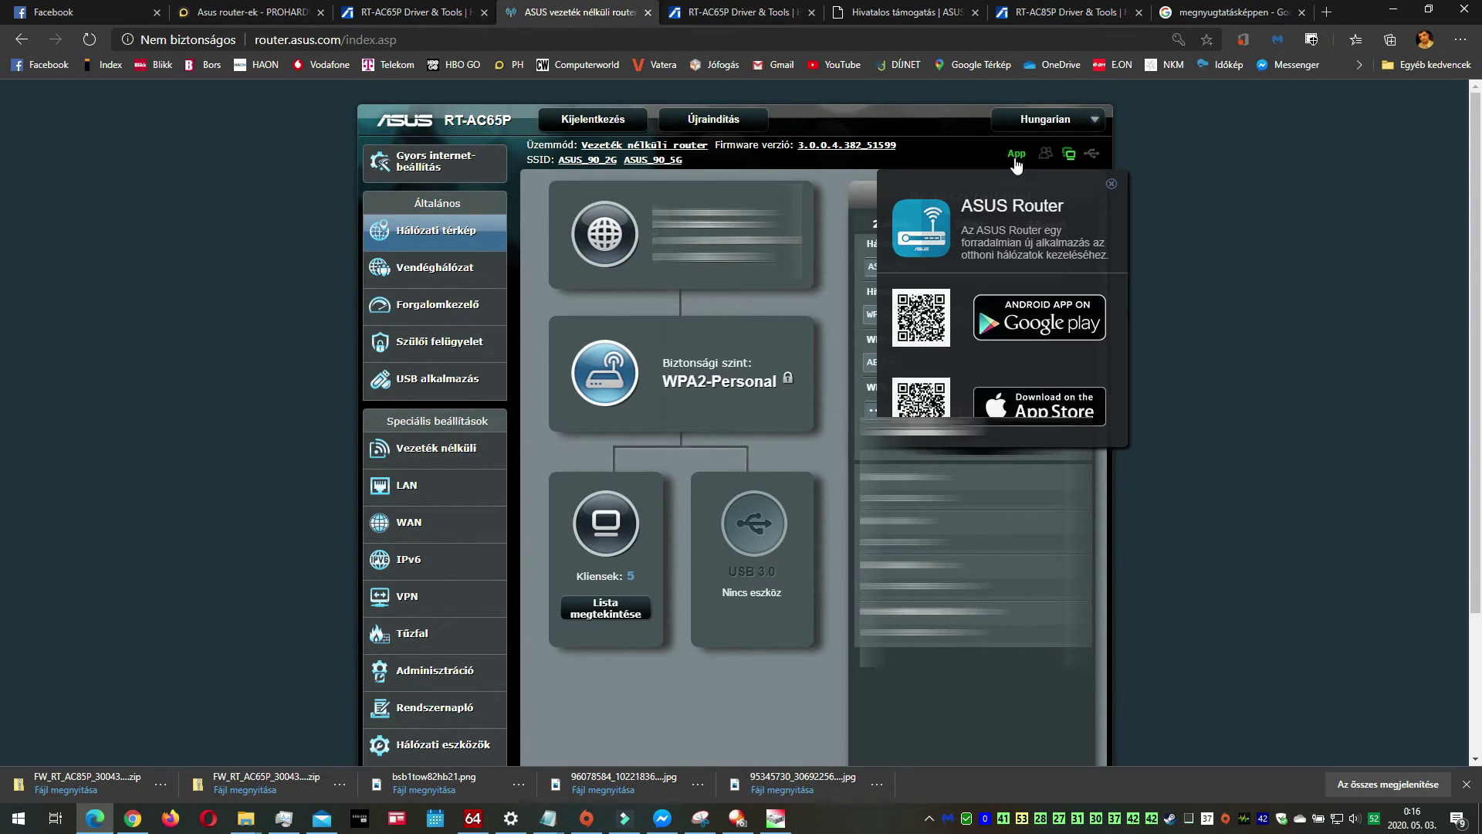
pyautogui.click(1007, 323)
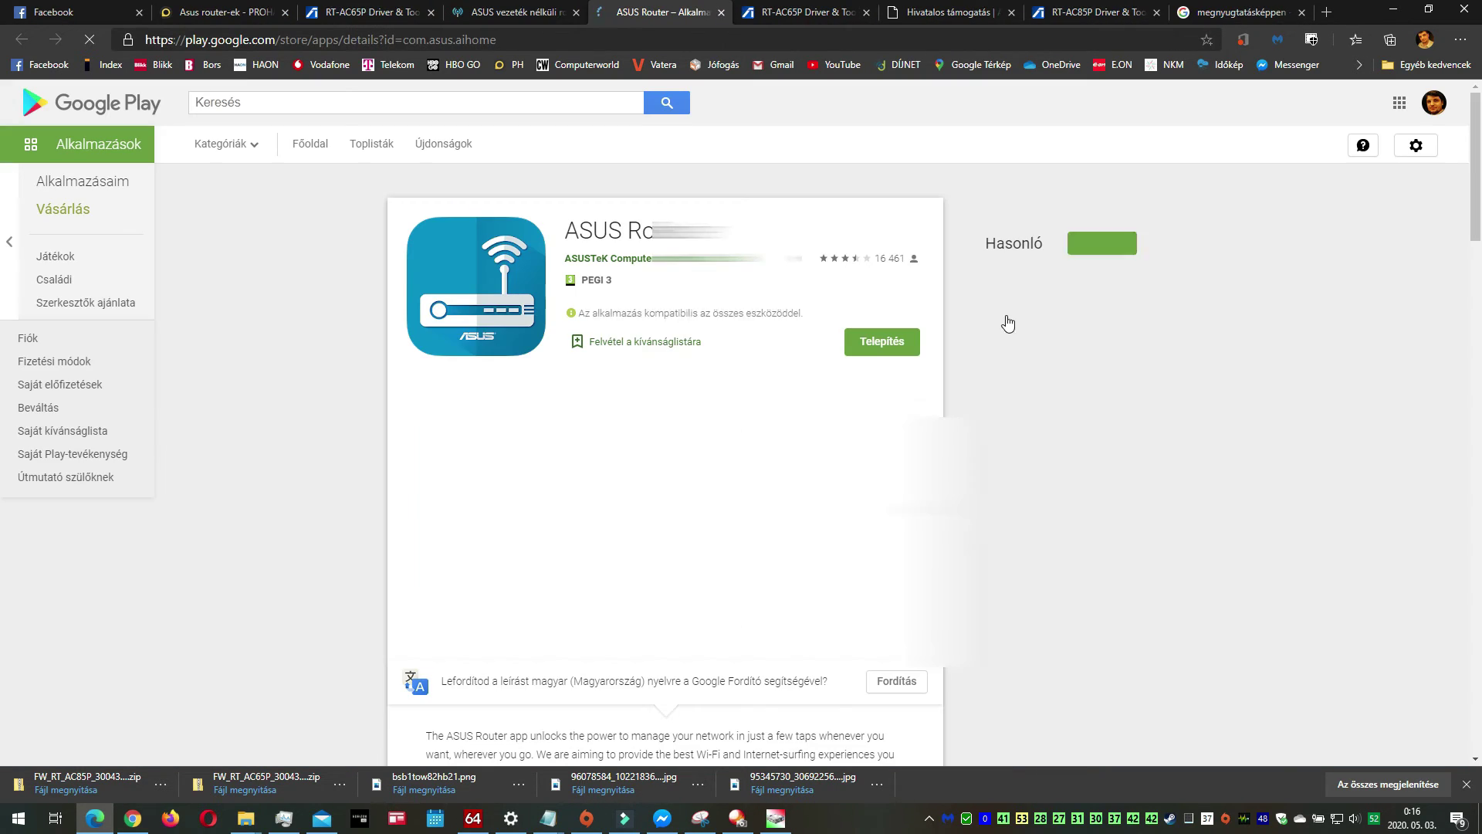
# Return to the router interface, open the ASUS Router app's App Store page and review its iPad screenshots and description.
pyautogui.click(491, 7)
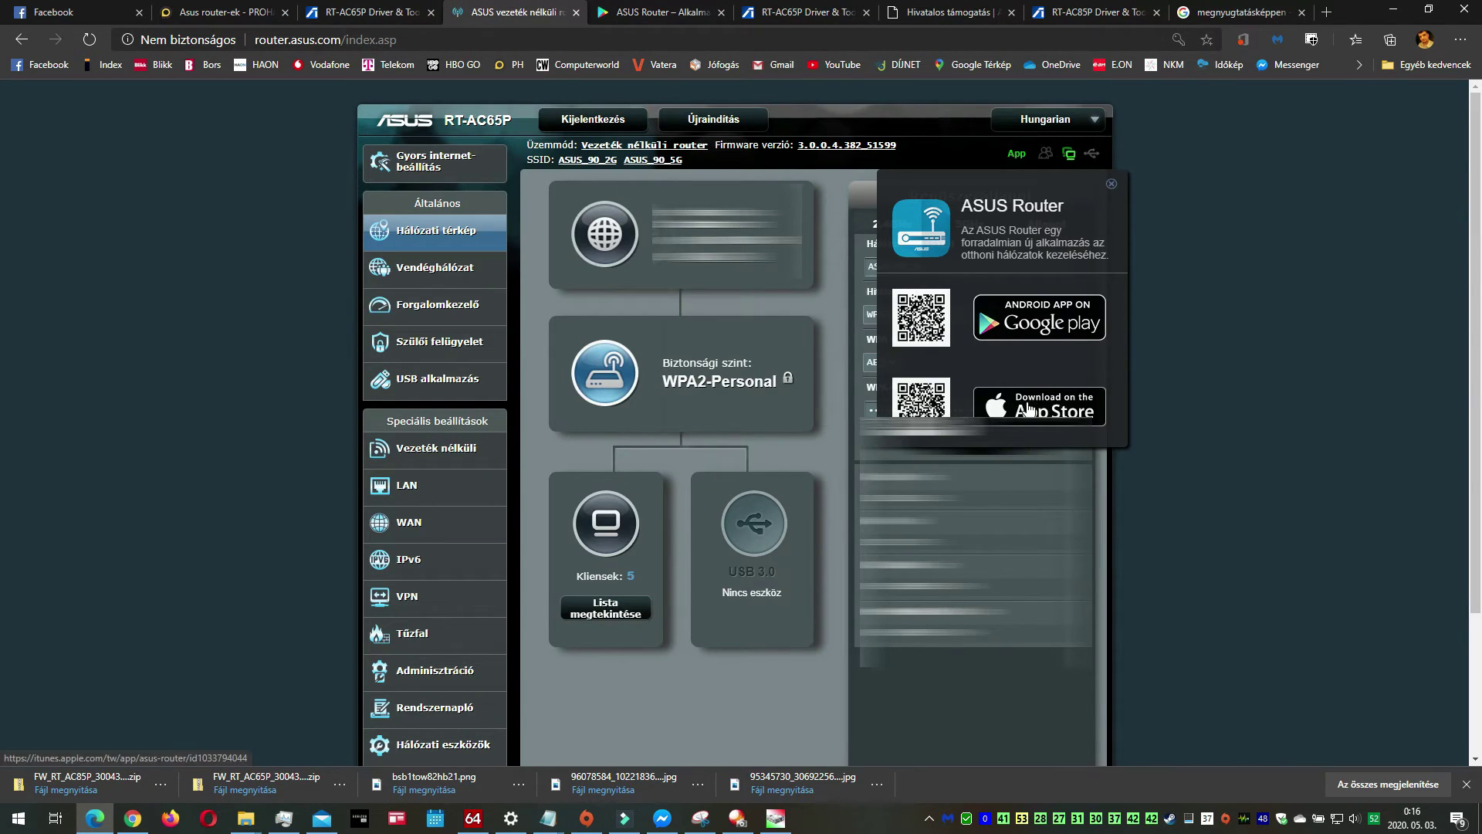
pyautogui.click(1027, 403)
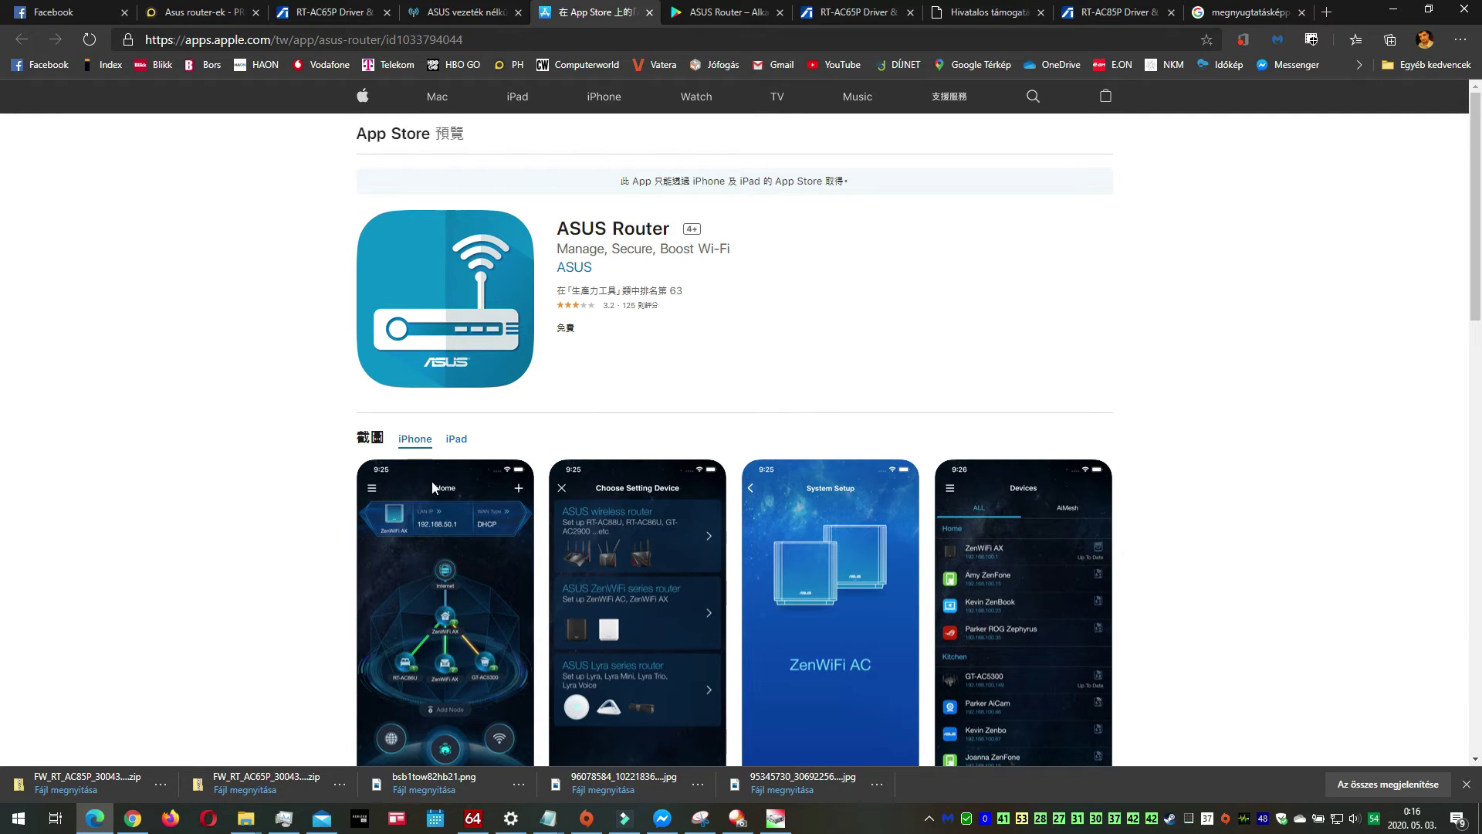
pyautogui.scroll(-4, 208, 508)
pyautogui.scroll(2, 204, 506)
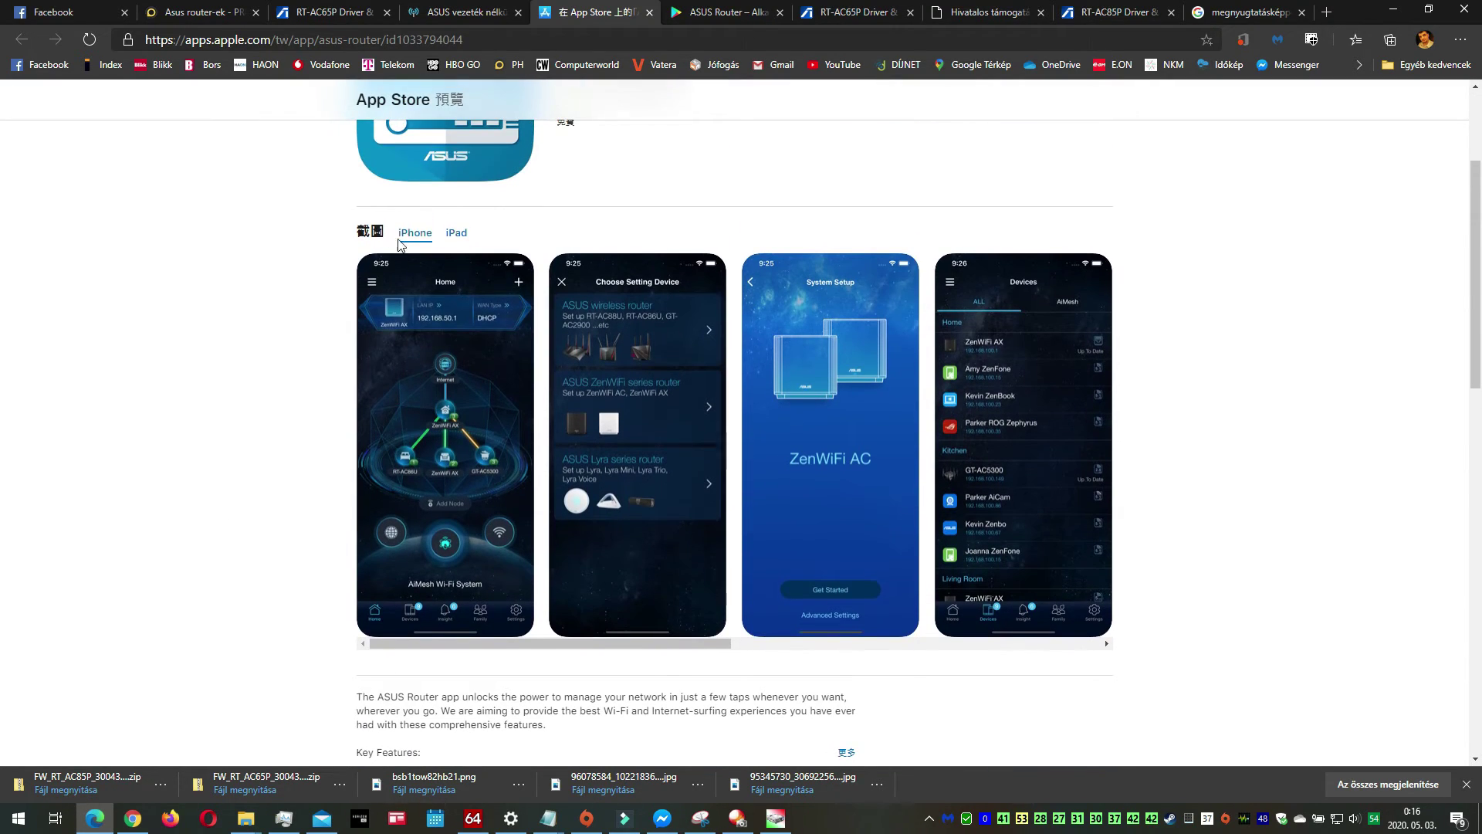
pyautogui.click(457, 234)
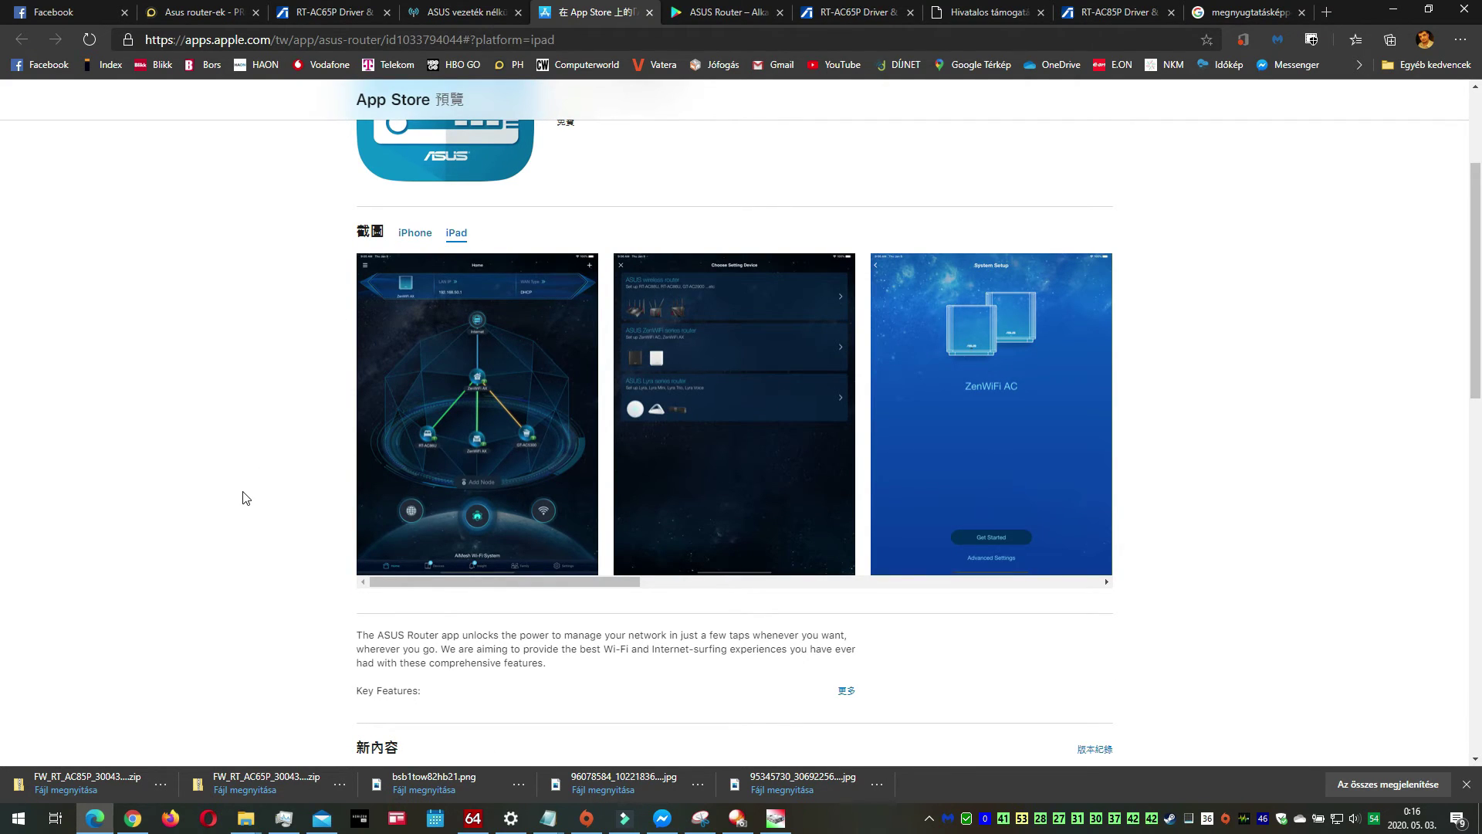
pyautogui.scroll(-4, 245, 498)
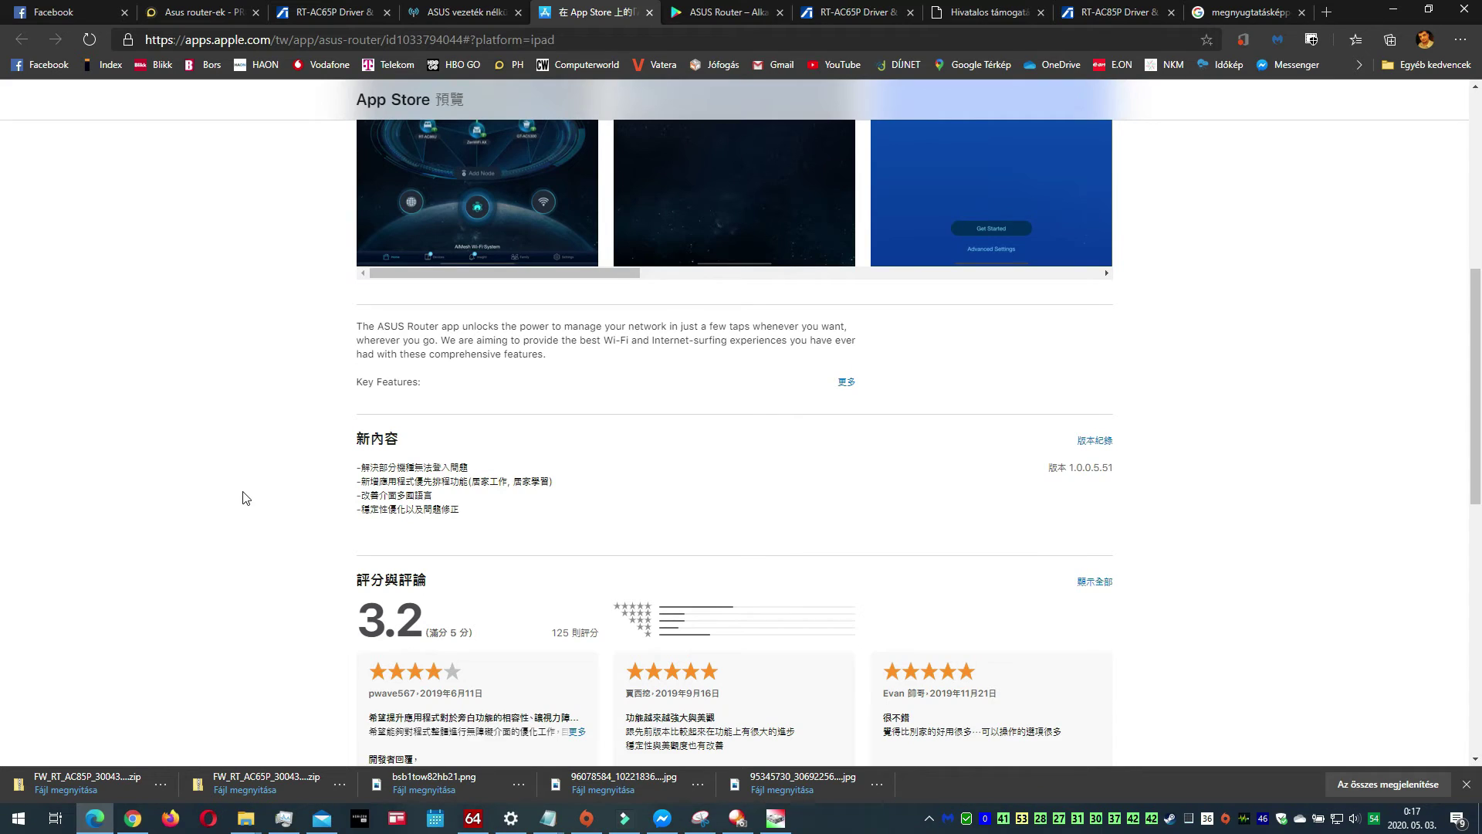
# Return to the ASUS Router page on Google Play and install the app on the samsung SM-A505FN phone.
pyautogui.click(726, 12)
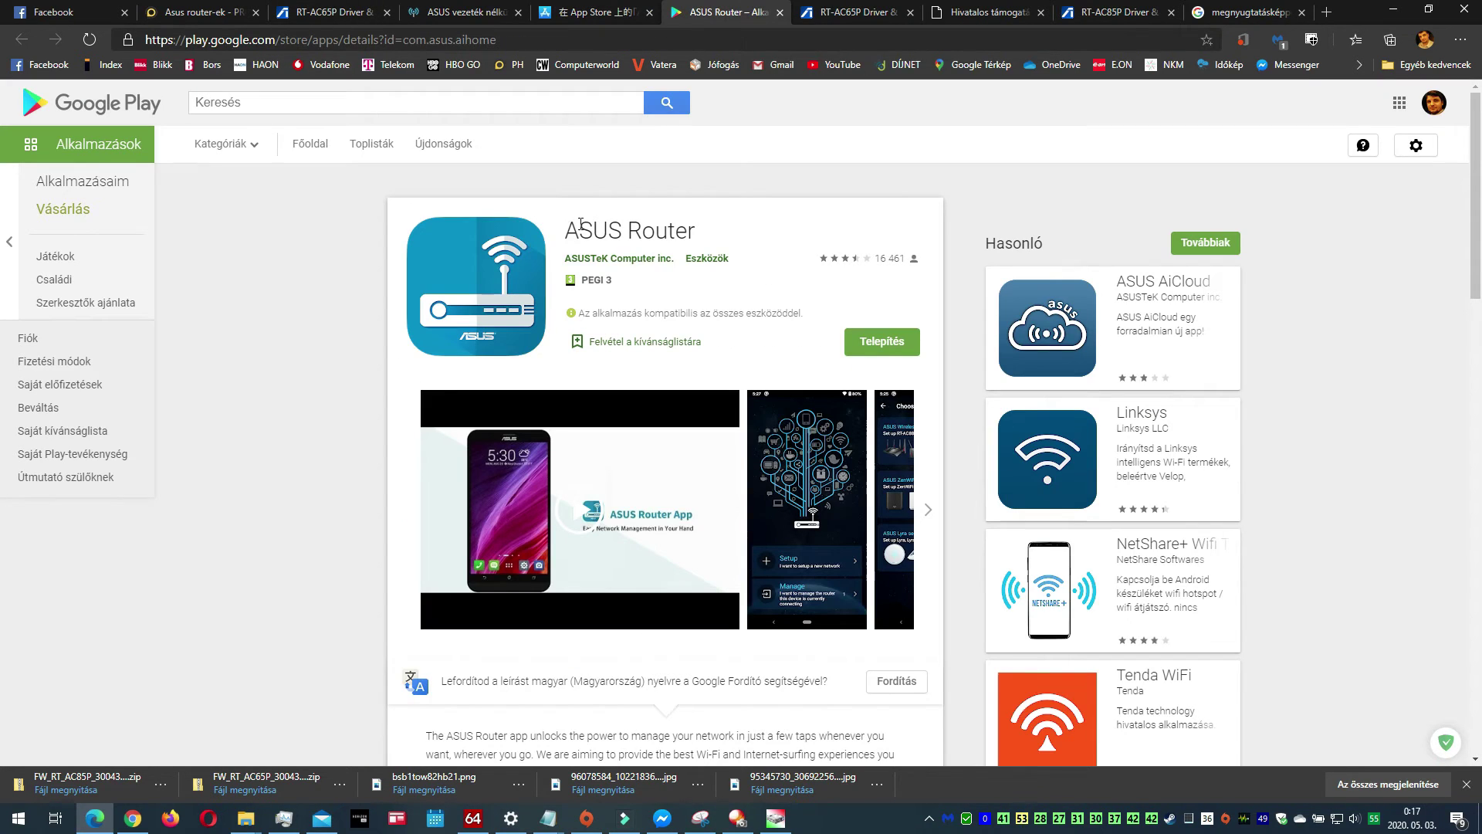
pyautogui.click(889, 343)
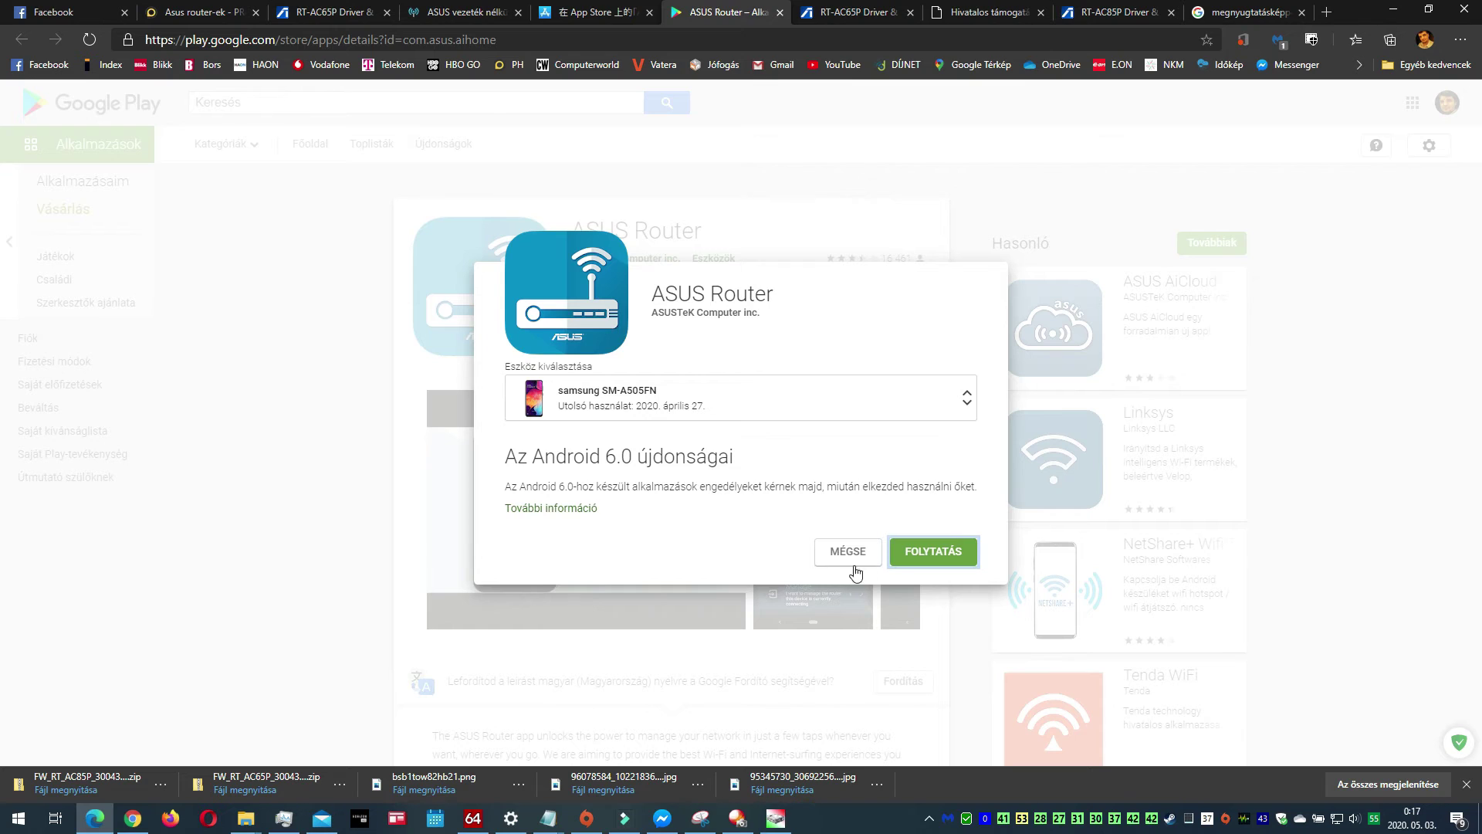
pyautogui.click(930, 558)
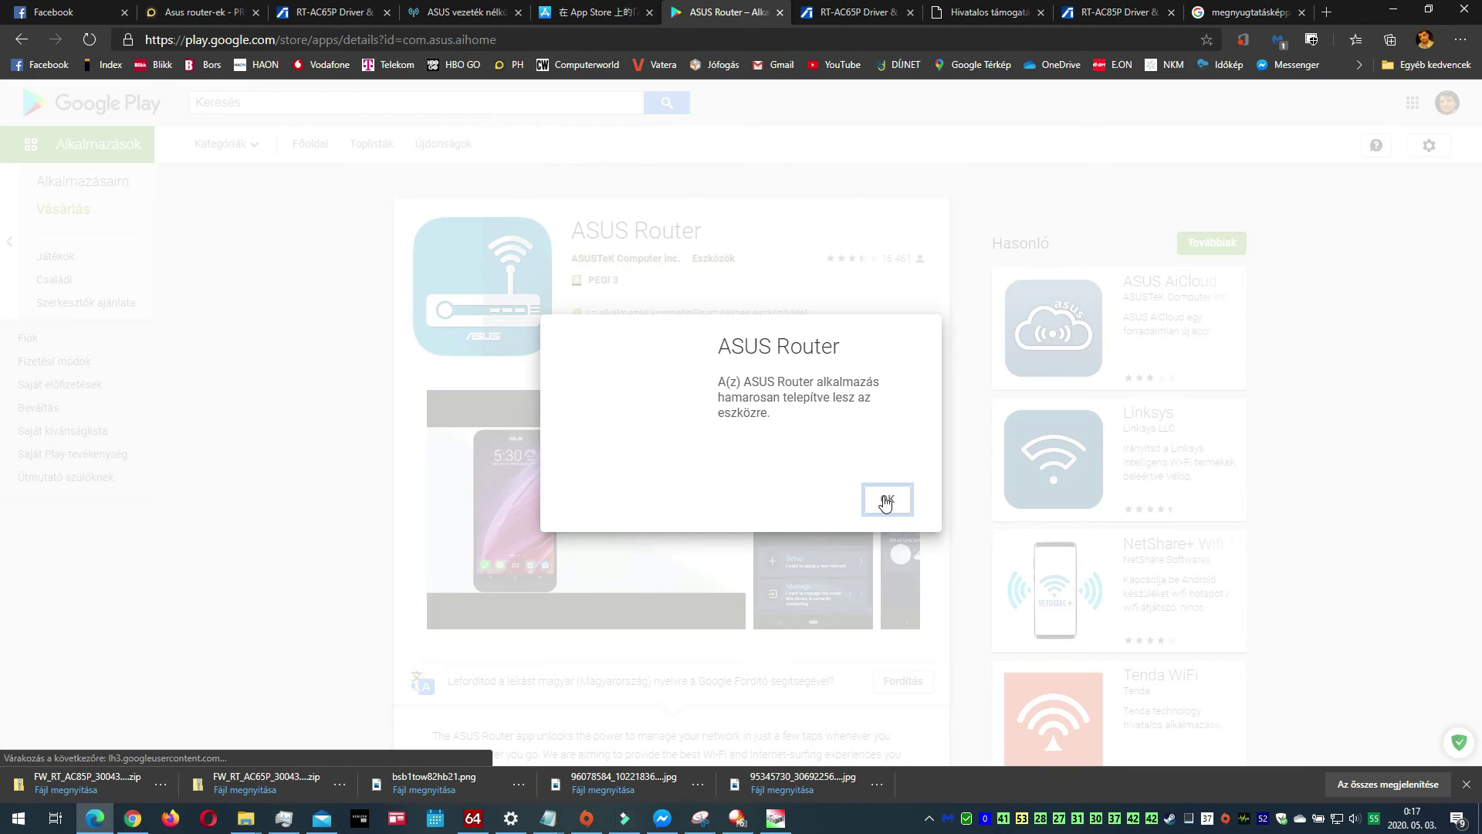
pyautogui.click(885, 500)
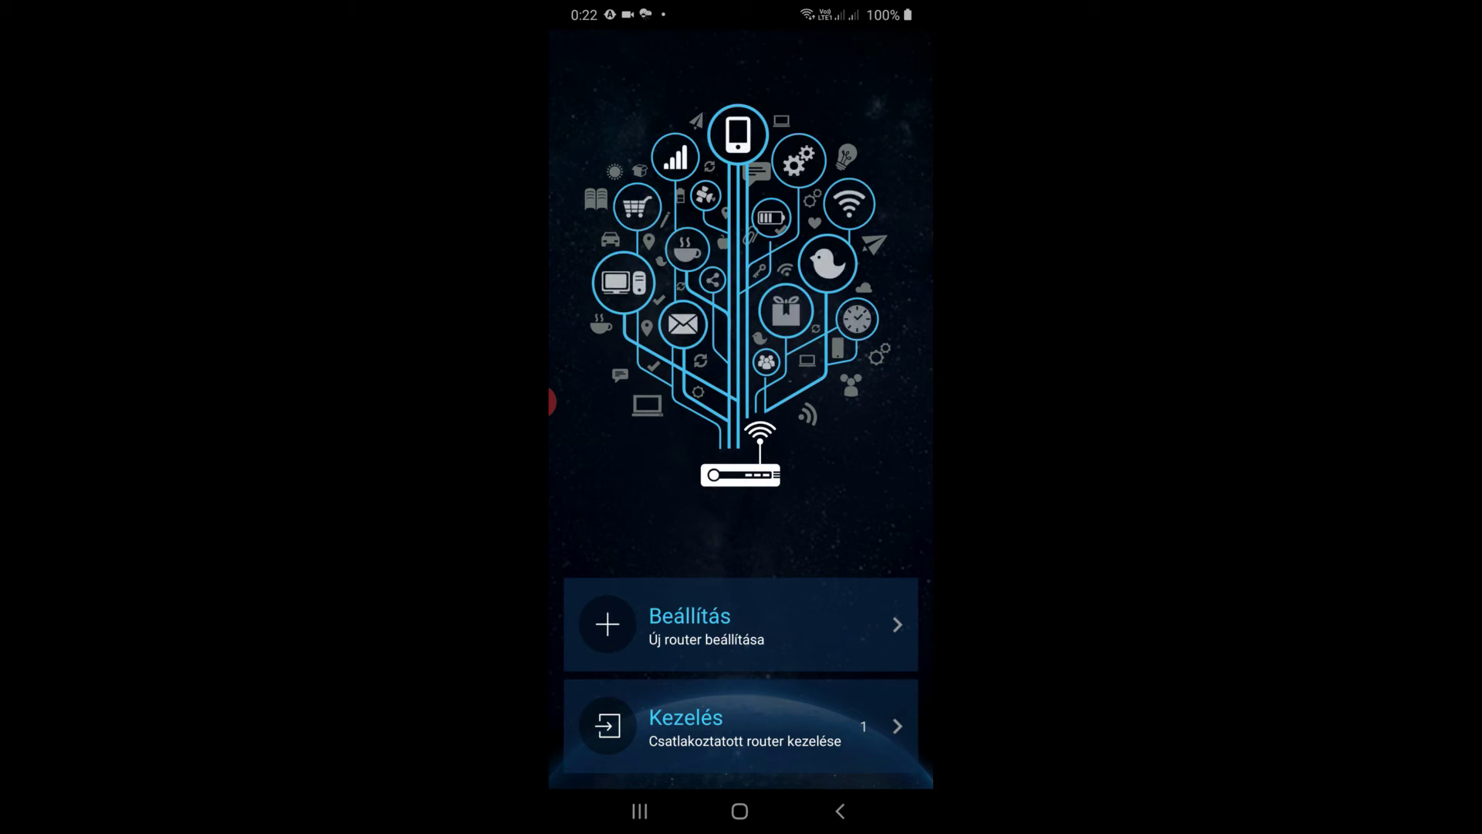
# In the ASUS Router phone app, open management of the connected router and decline enabling remote connection.
pyautogui.click(741, 726)
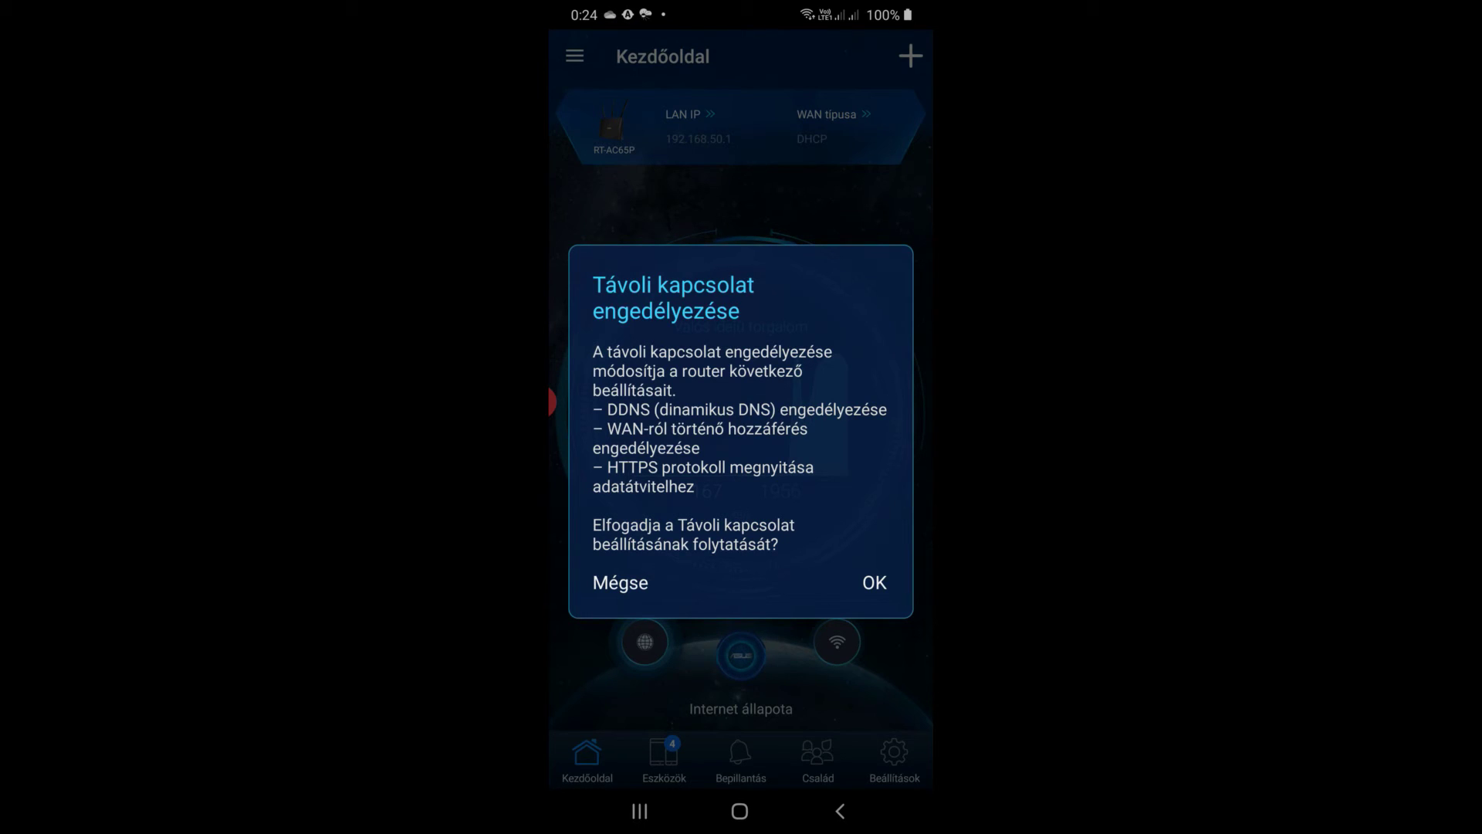
pyautogui.click(620, 583)
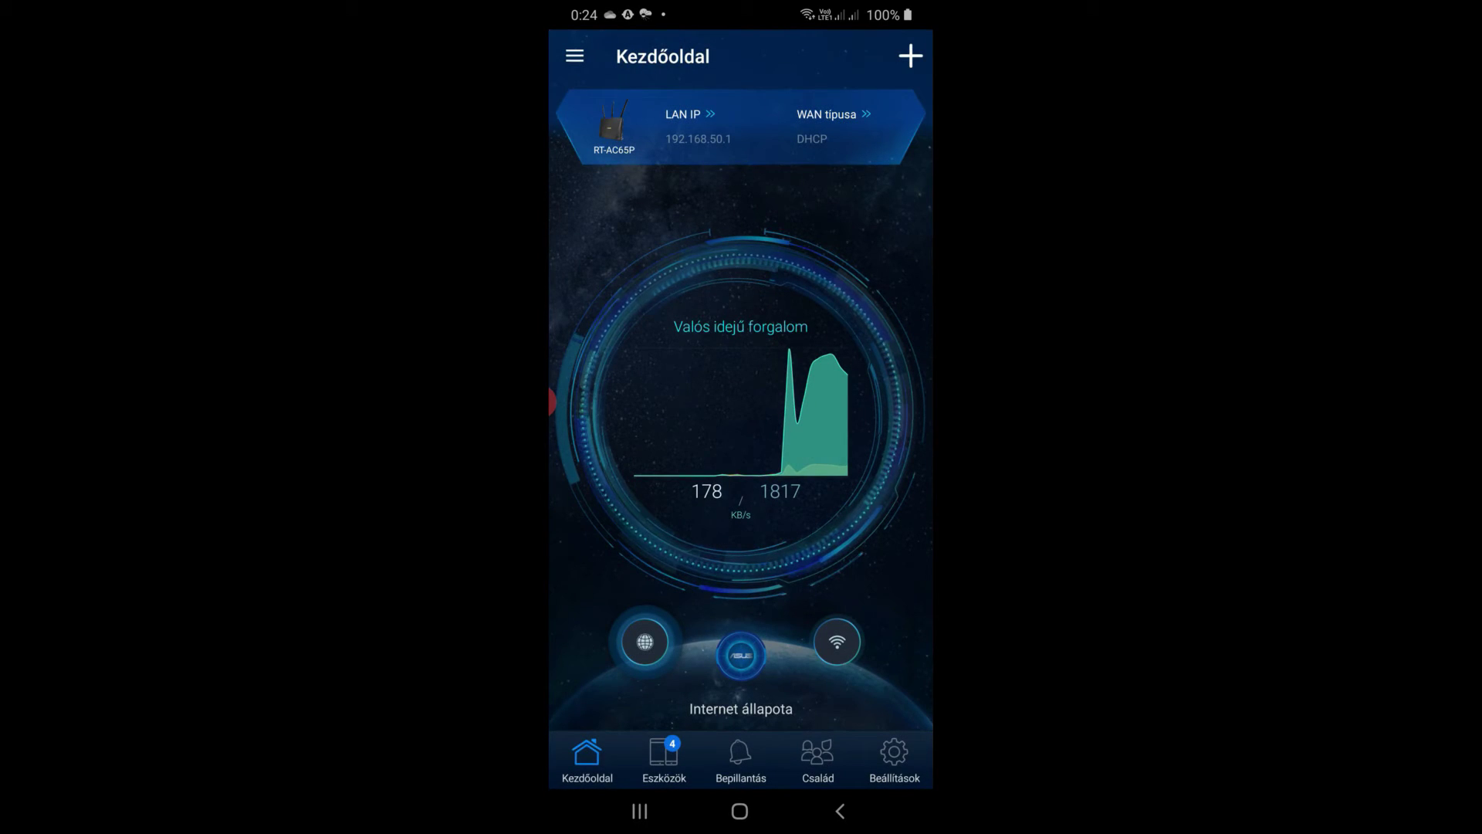